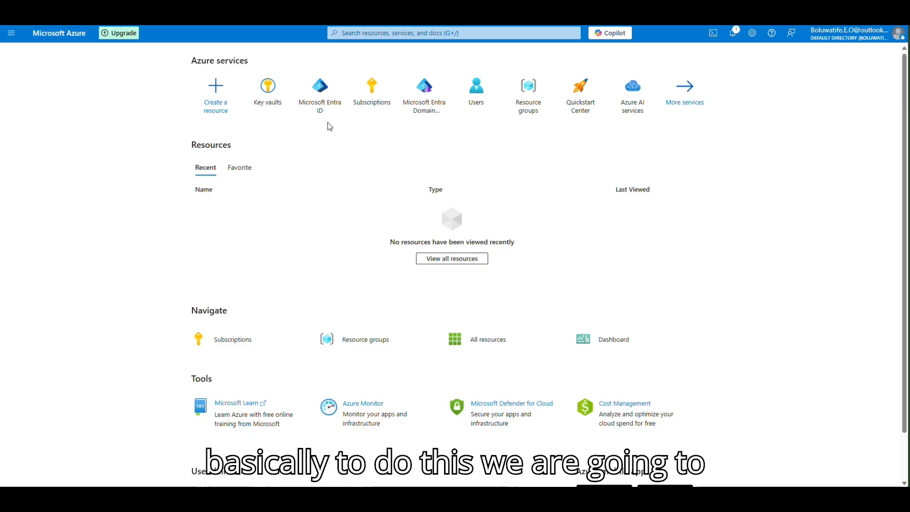
Start creating a new key vault and assign it to the RYON-resources resource group.
{"action": "mouse_move", "coordinate": [275, 92]}
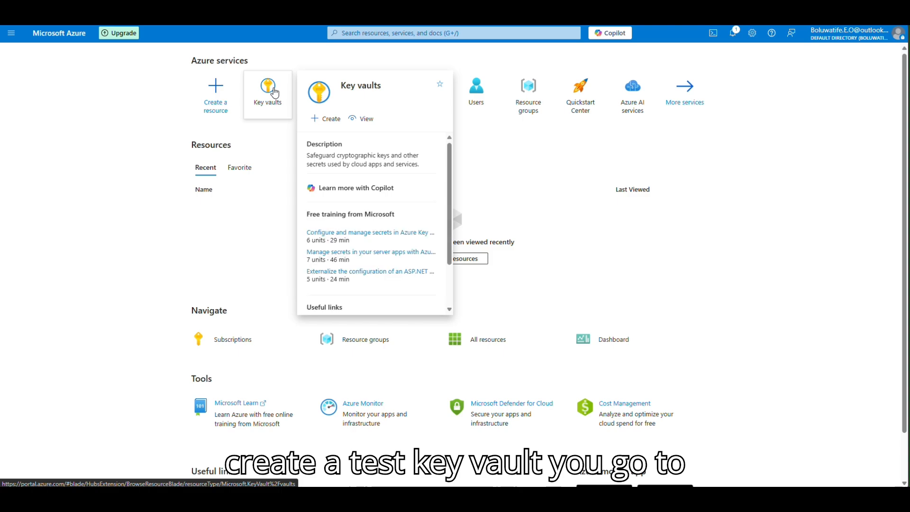
{"action": "left_click", "coordinate": [331, 122]}
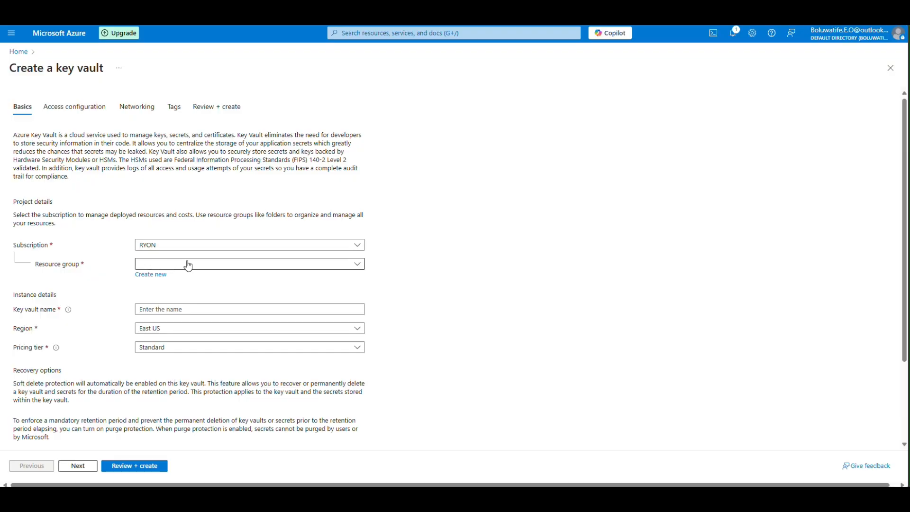
{"action": "left_click", "coordinate": [186, 265]}
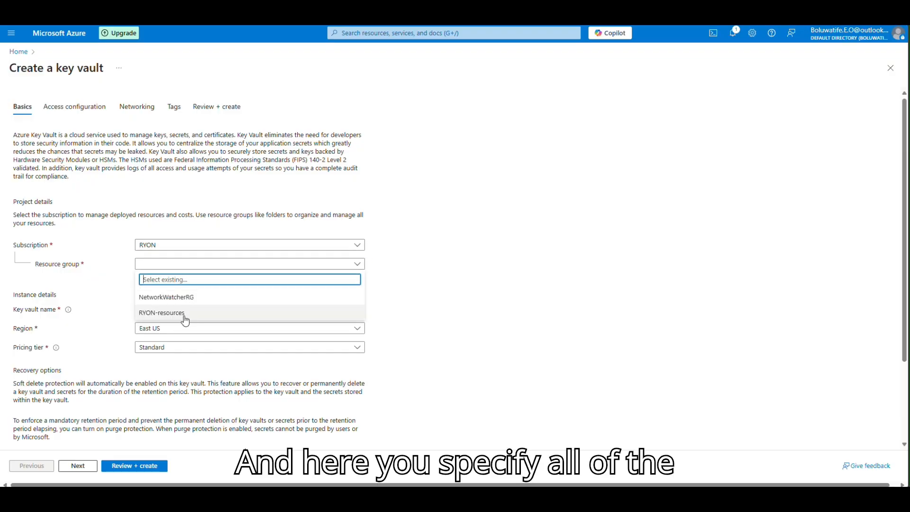
{"action": "left_click", "coordinate": [184, 315]}
Try to name the key vault Test-Key-Vault.
{"action": "left_click", "coordinate": [180, 307]}
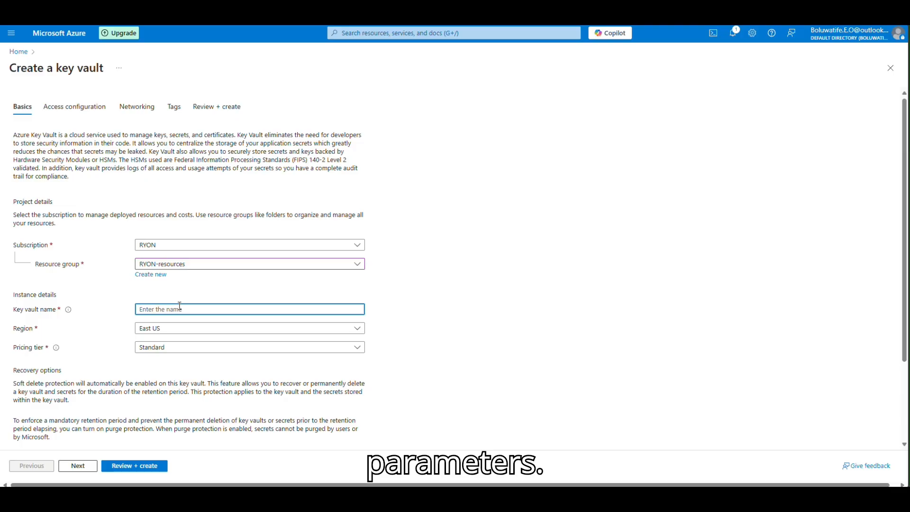
{"action": "type", "text": "Te"}
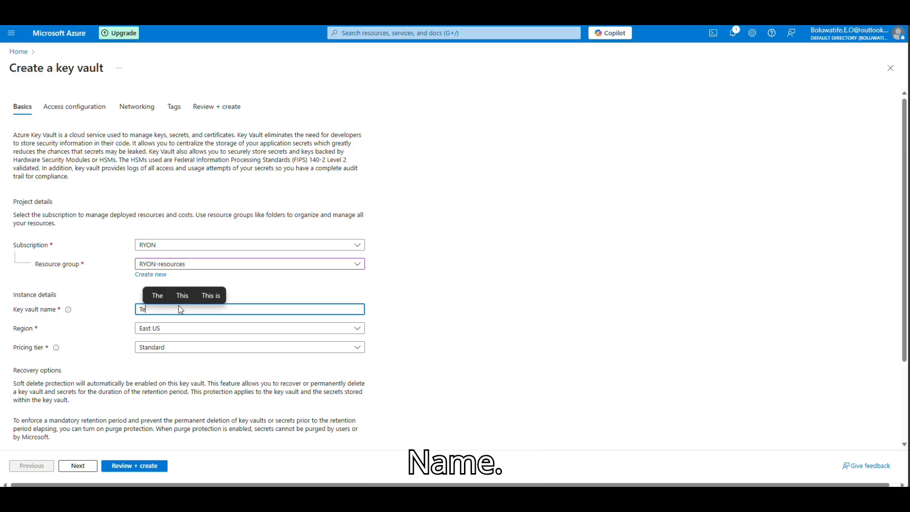
{"action": "type", "text": "st ="}
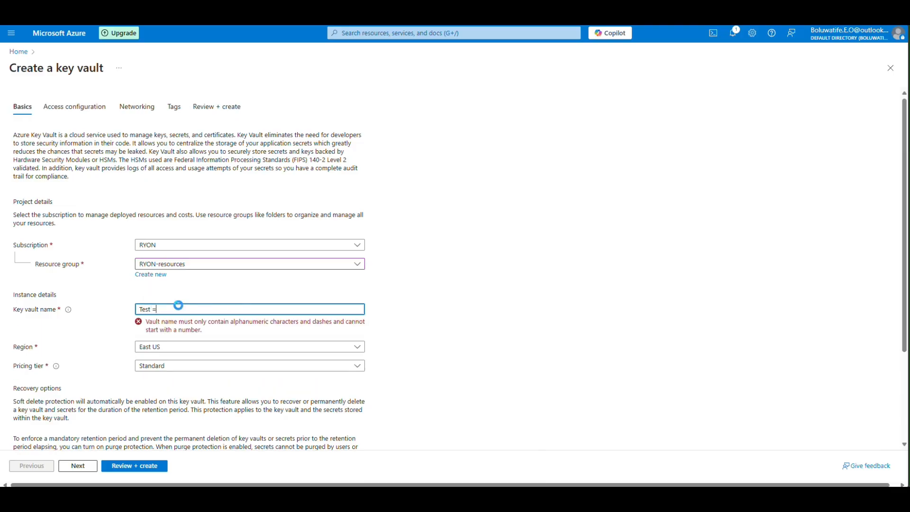
{"action": "key", "text": "BackSpace"}
{"action": "type", "text": "-Key"}
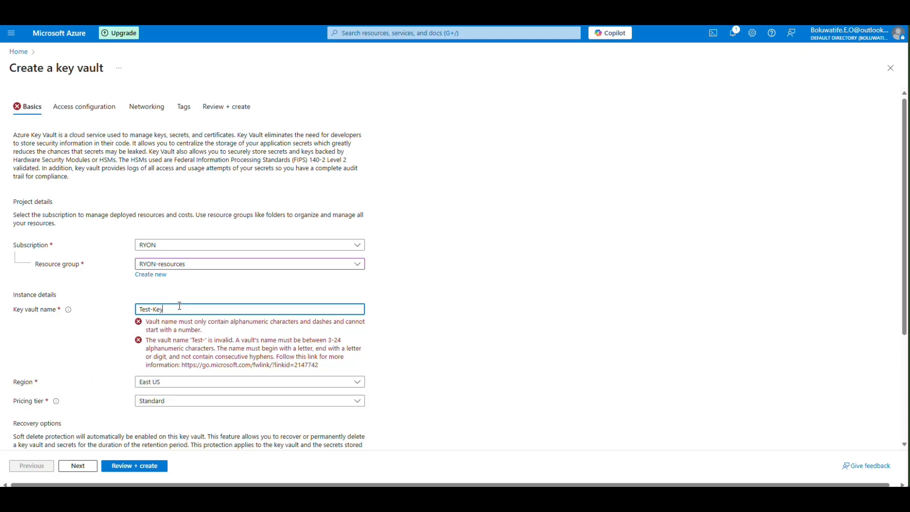
{"action": "type", "text": "-Vault"}
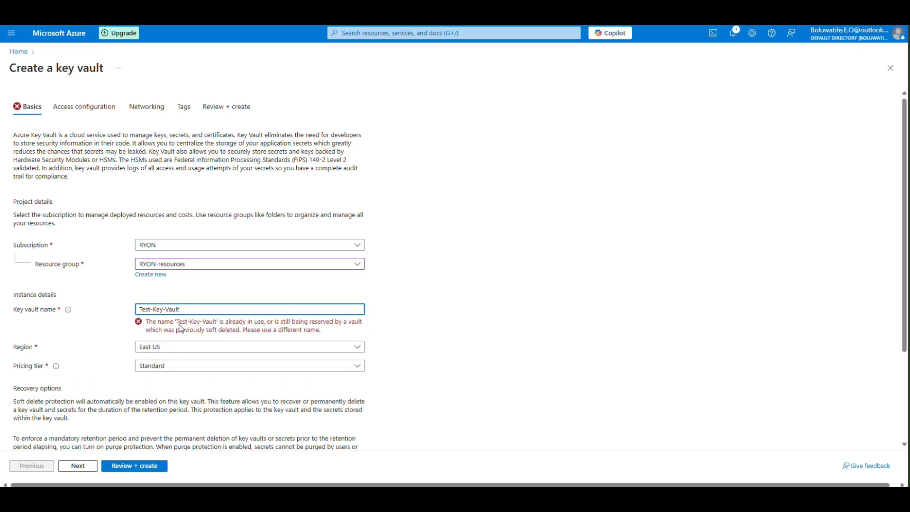
Change the key vault name to Test-Vaul.
{"action": "key", "text": "BackSpace"}
{"action": "key", "text": "BackSpace"}
{"action": "key", "text": "BackSpace"}
{"action": "key", "text": "BackSpace"}
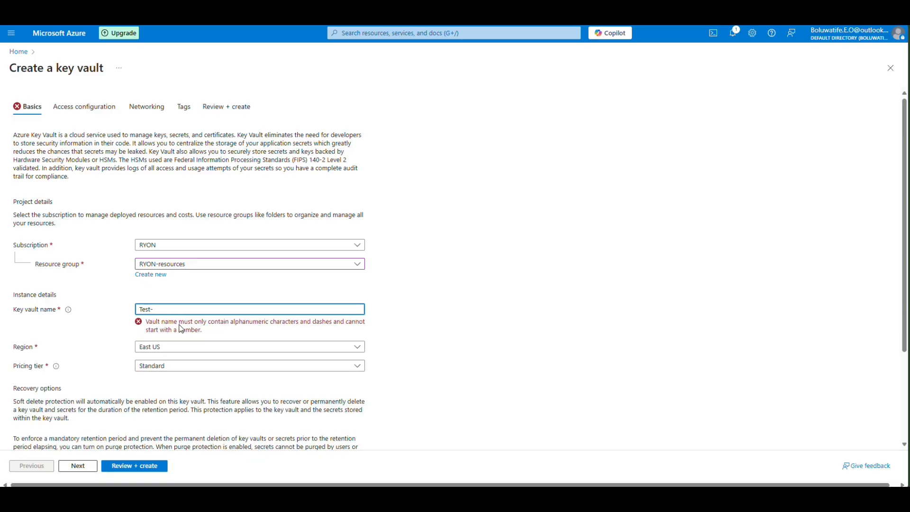
{"action": "type", "text": "Vaul"}
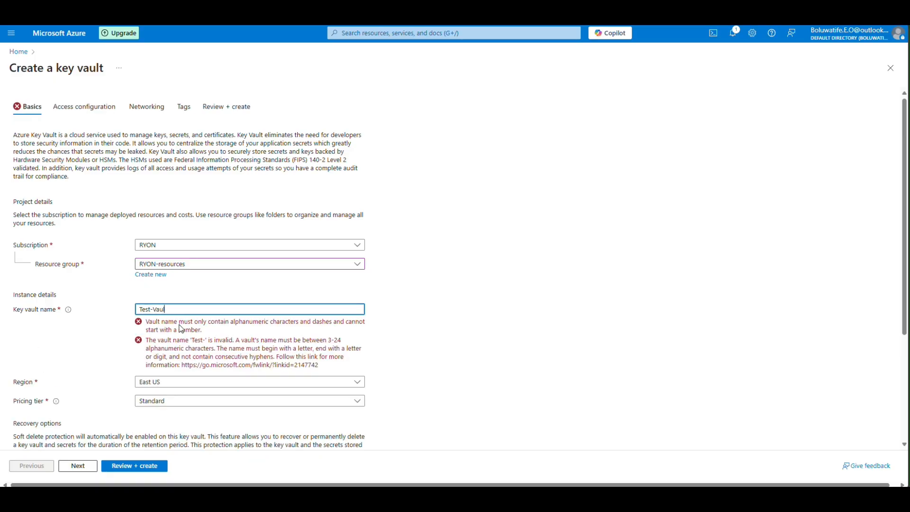
{"action": "type", "text": "t"}
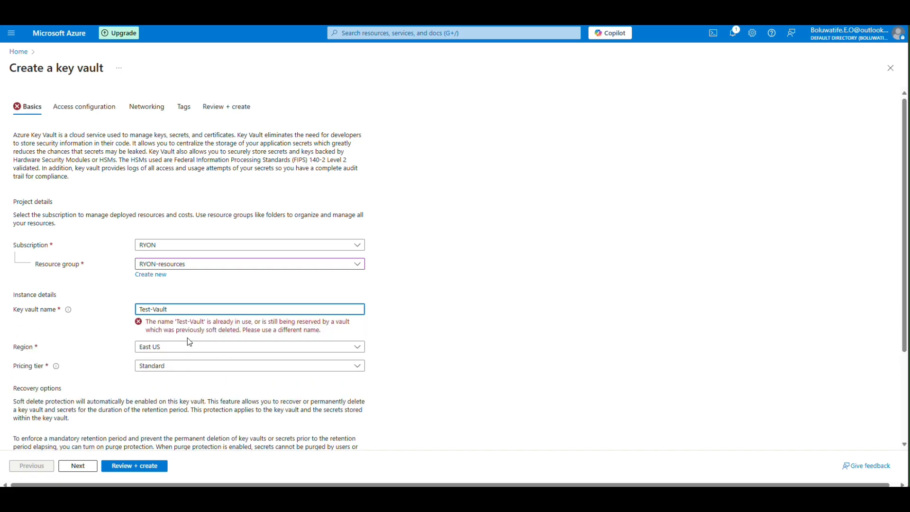
{"action": "type", "text": "2"}
{"action": "key", "text": "BackSpace"}
{"action": "key", "text": "BackSpace"}
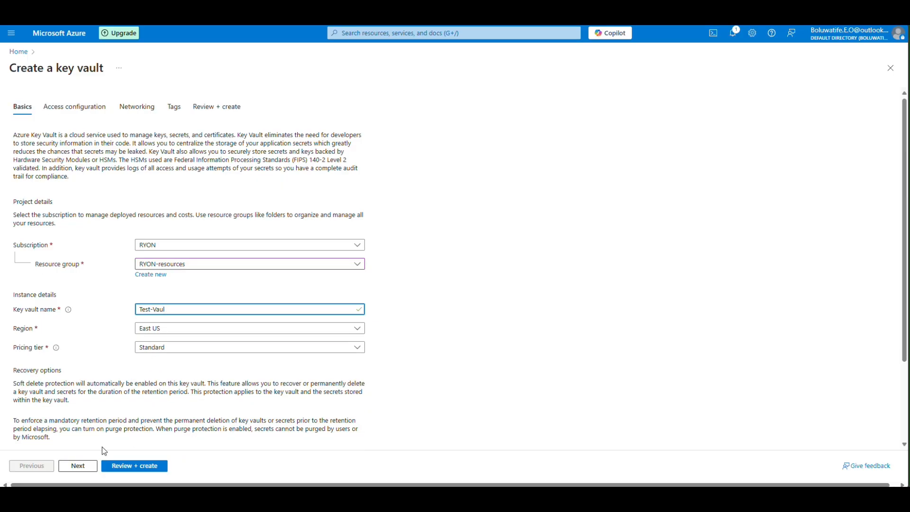
Set the key vault's permission model to Vault access policy, with all three resource access options turned off.
{"action": "left_click", "coordinate": [76, 108]}
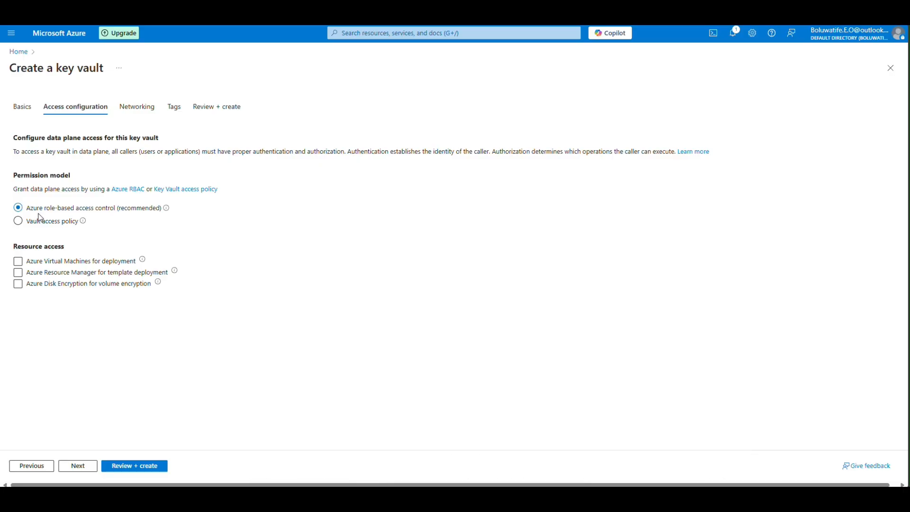
{"action": "left_click", "coordinate": [20, 274]}
{"action": "left_click", "coordinate": [19, 262]}
{"action": "left_click", "coordinate": [18, 273]}
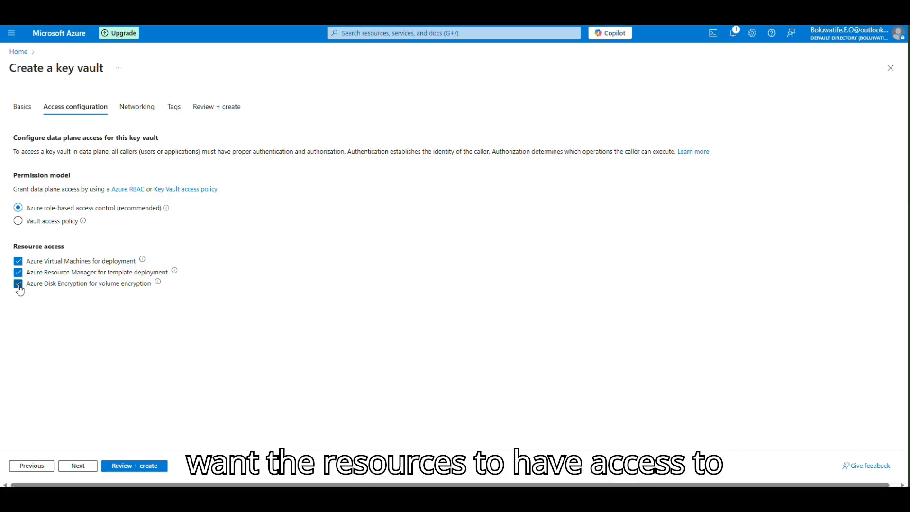
{"action": "left_click", "coordinate": [19, 273]}
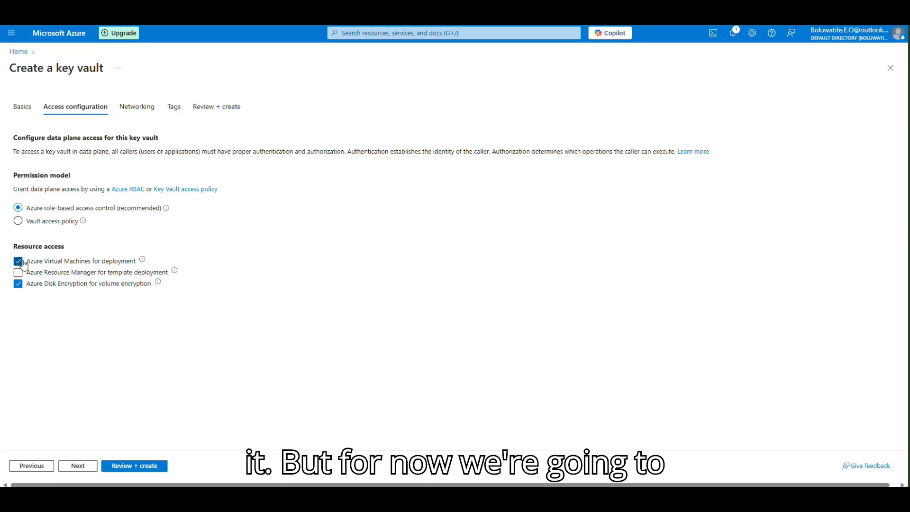
{"action": "left_click", "coordinate": [23, 264]}
{"action": "left_click", "coordinate": [20, 286]}
{"action": "left_click", "coordinate": [18, 221]}
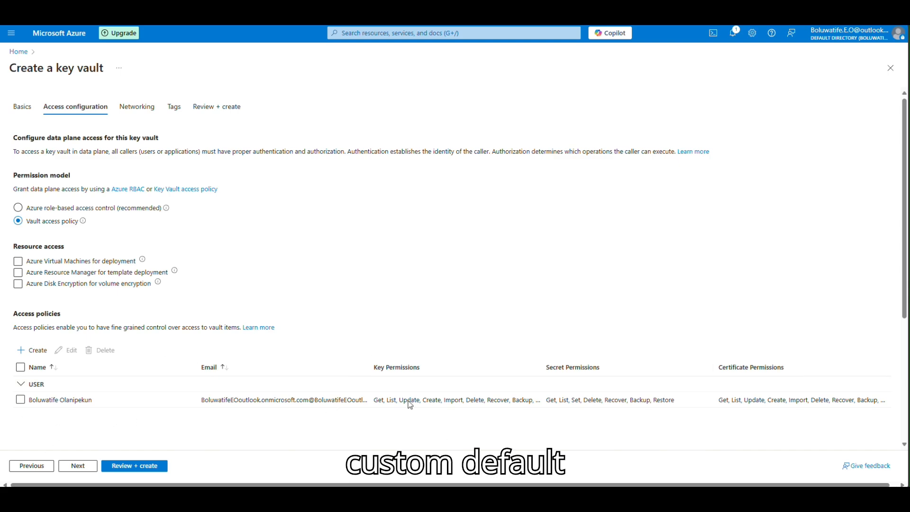
Review the key vault configuration, check the portal notifications, and create the vault.
{"action": "left_click", "coordinate": [148, 466]}
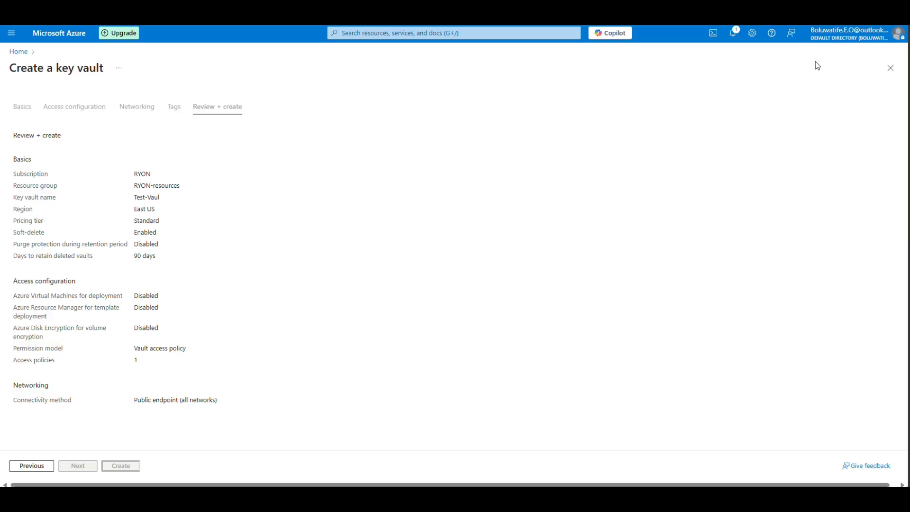
{"action": "left_click", "coordinate": [737, 34]}
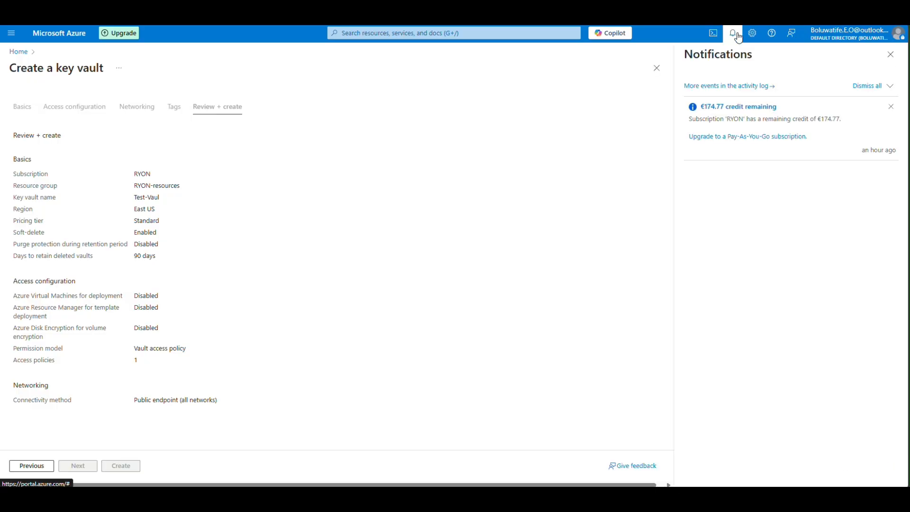
{"action": "left_click", "coordinate": [737, 34]}
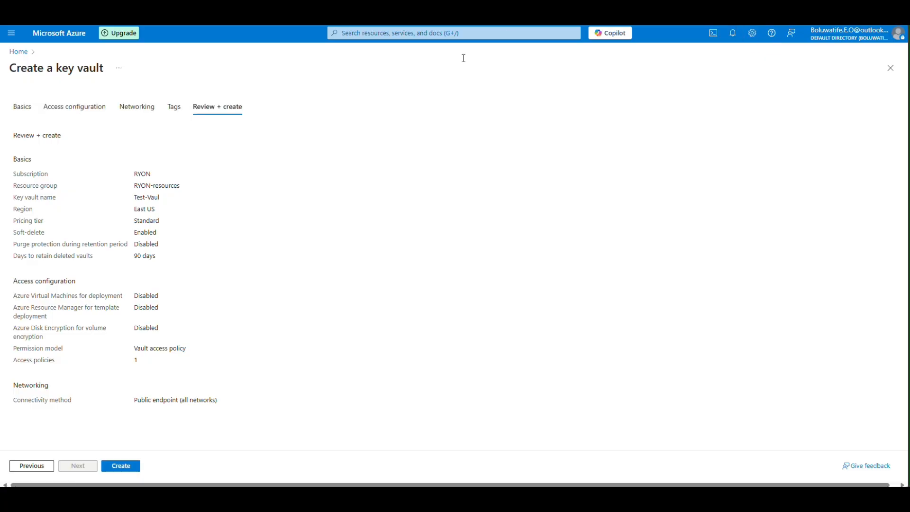
{"action": "left_click", "coordinate": [123, 469]}
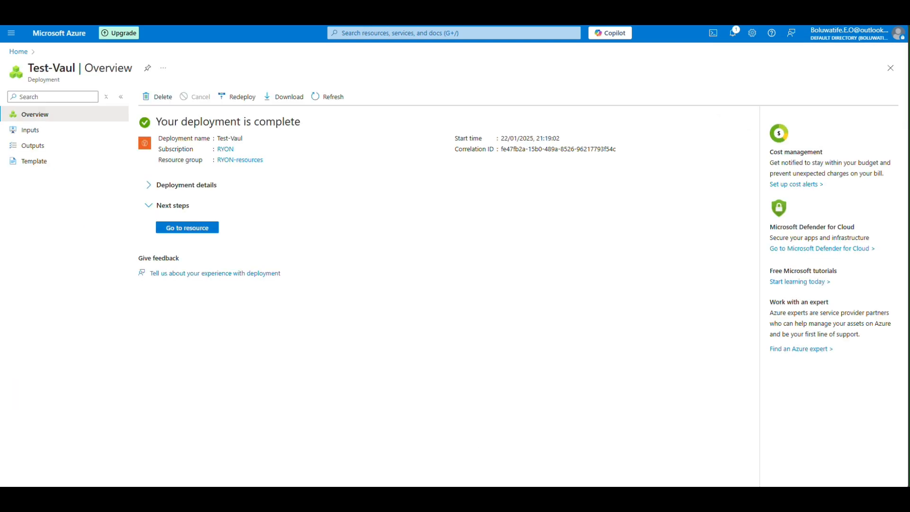
Open the deployed vault's access policies and examine the existing user's key, secret and certificate permissions.
{"action": "left_click", "coordinate": [188, 229]}
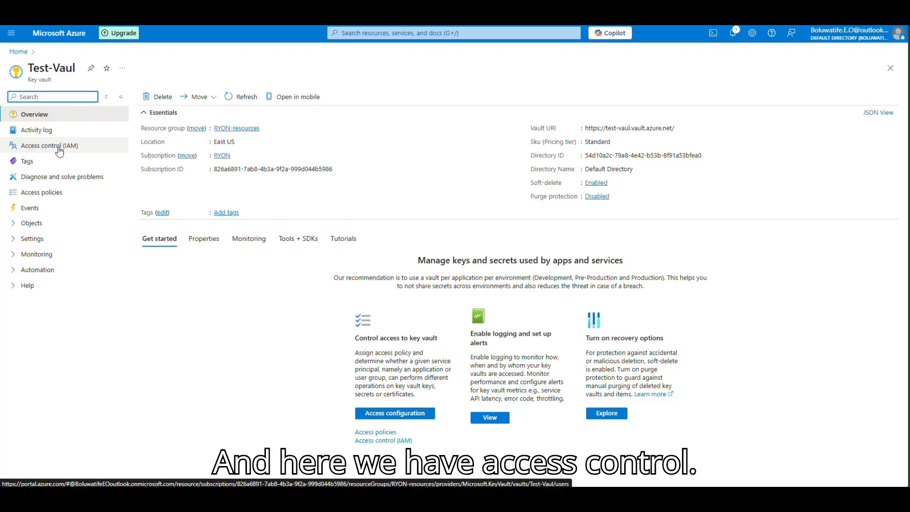
{"action": "left_click", "coordinate": [45, 194]}
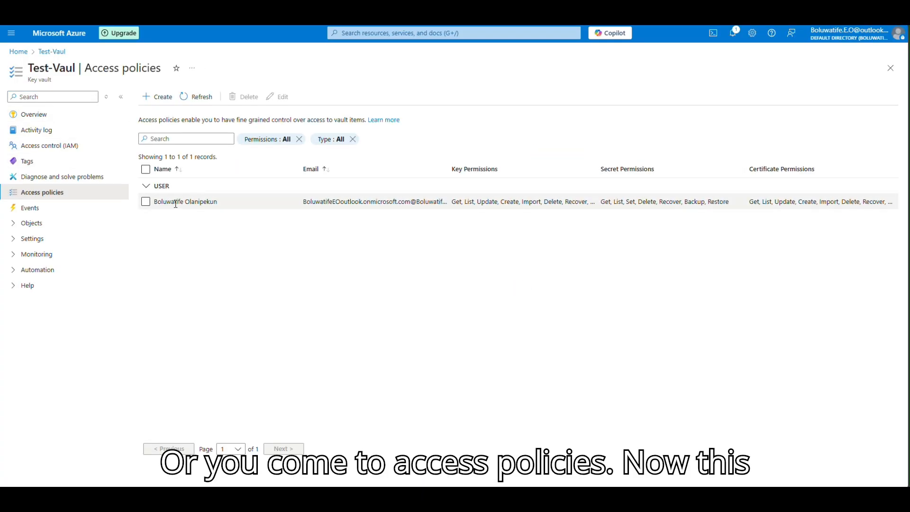
{"action": "left_click", "coordinate": [146, 202]}
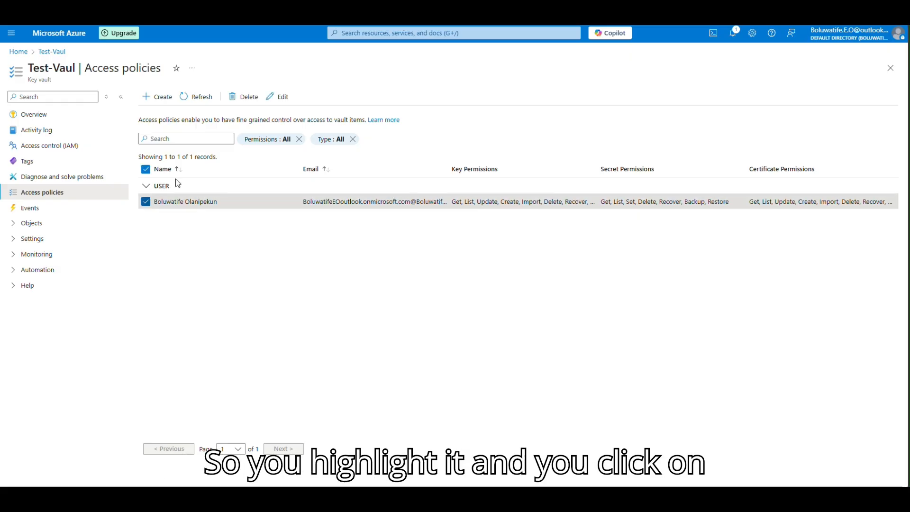
{"action": "left_click", "coordinate": [282, 98]}
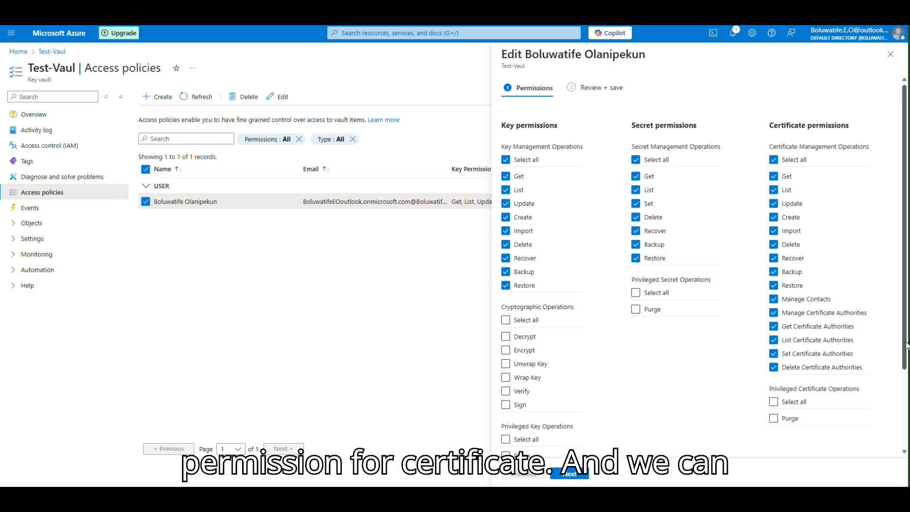
{"action": "left_click_drag", "start_coordinate": [905, 345], "coordinate": [906, 420]}
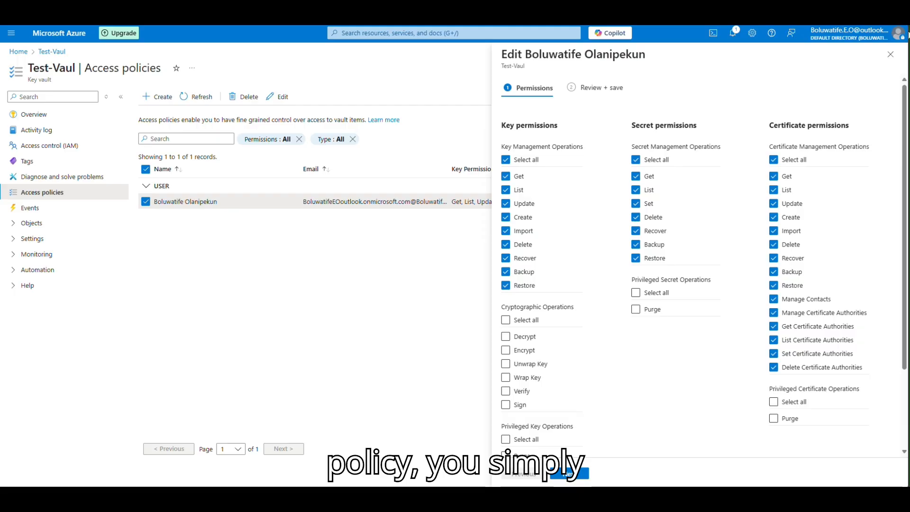
{"action": "left_click", "coordinate": [890, 55]}
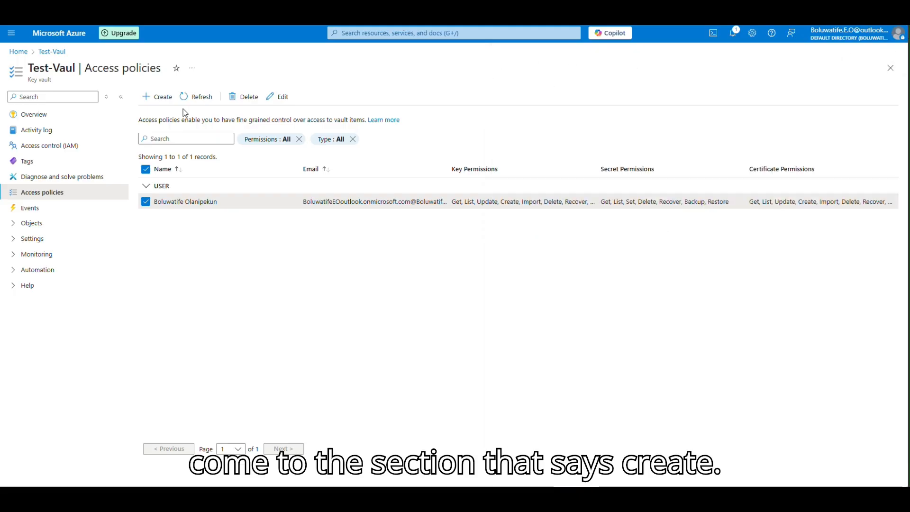
Draft an access policy from the Key & Secret Management template, excluding key Import and secret Set, and proceed through principal to review.
{"action": "left_click", "coordinate": [152, 96]}
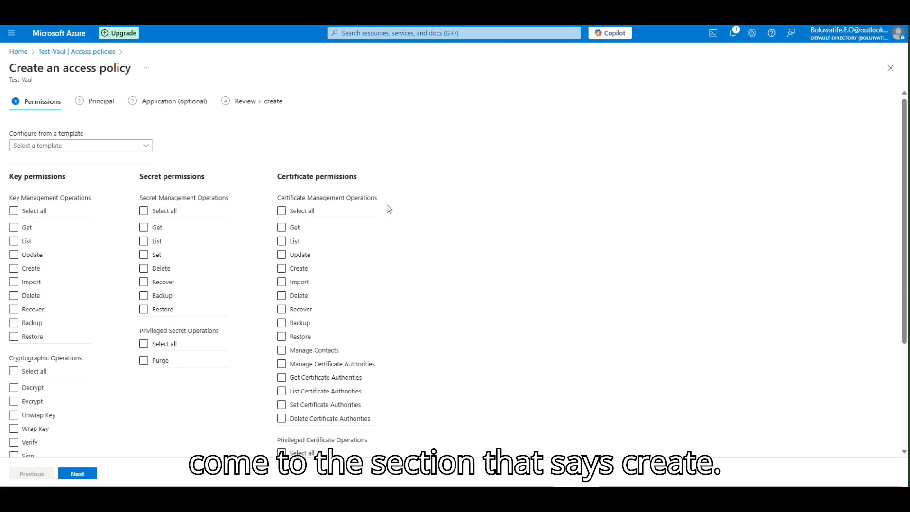
{"action": "left_click", "coordinate": [14, 212]}
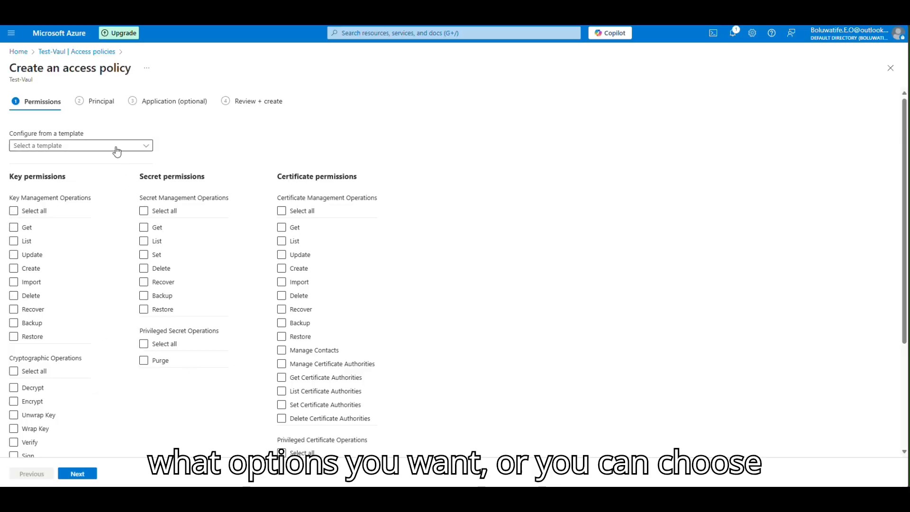
{"action": "left_click", "coordinate": [145, 147]}
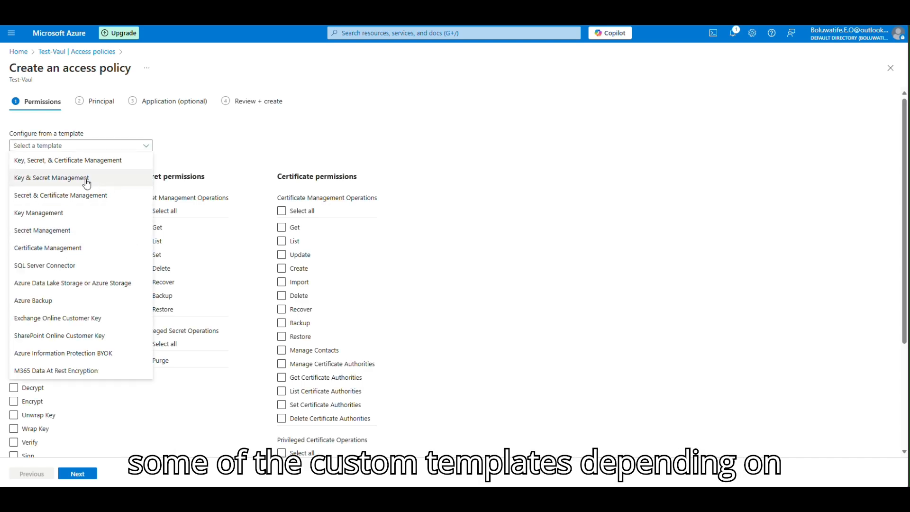
{"action": "left_click", "coordinate": [75, 180]}
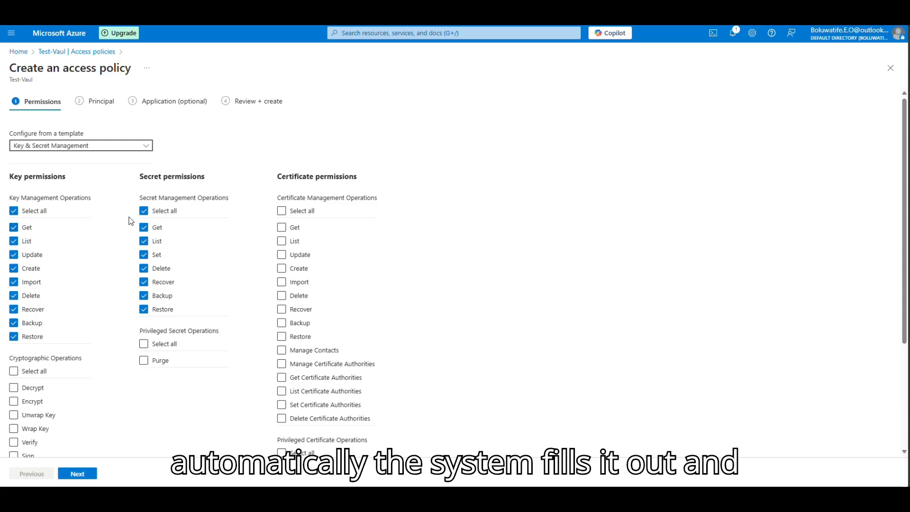
{"action": "left_click", "coordinate": [143, 255]}
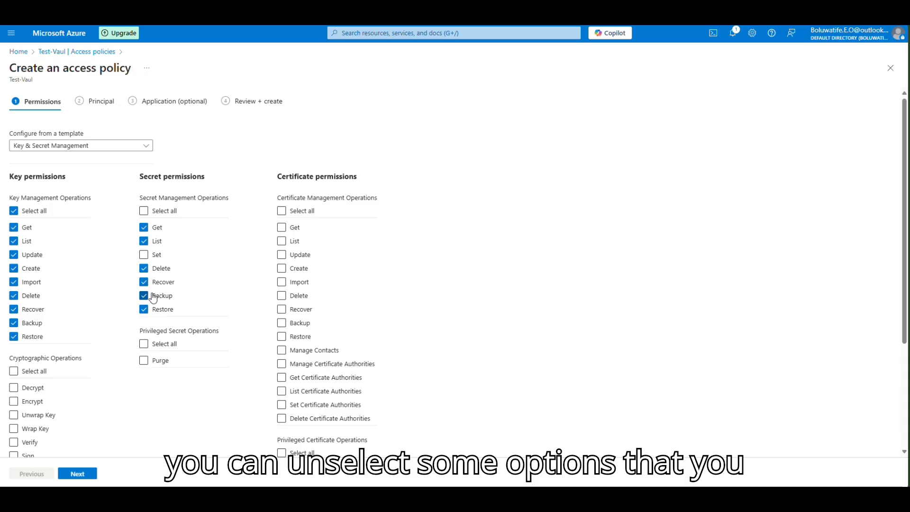
{"action": "left_click", "coordinate": [15, 282]}
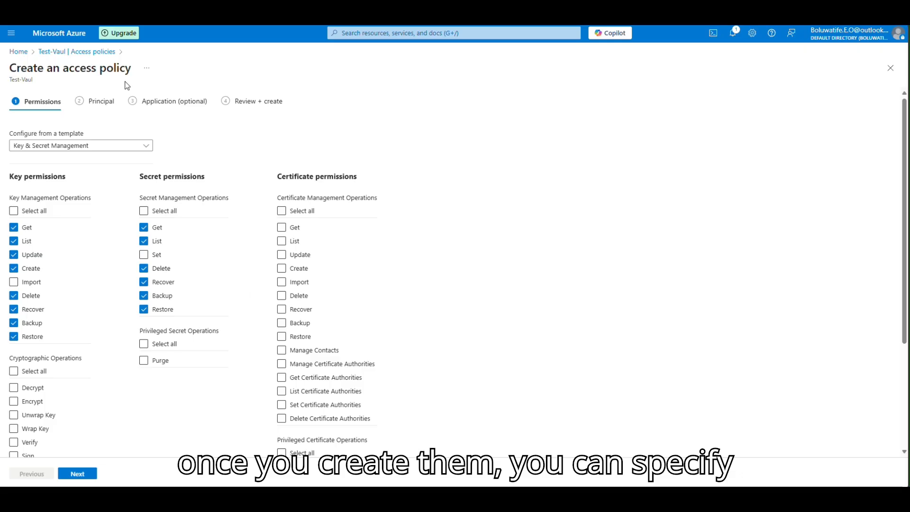
{"action": "left_click", "coordinate": [99, 101]}
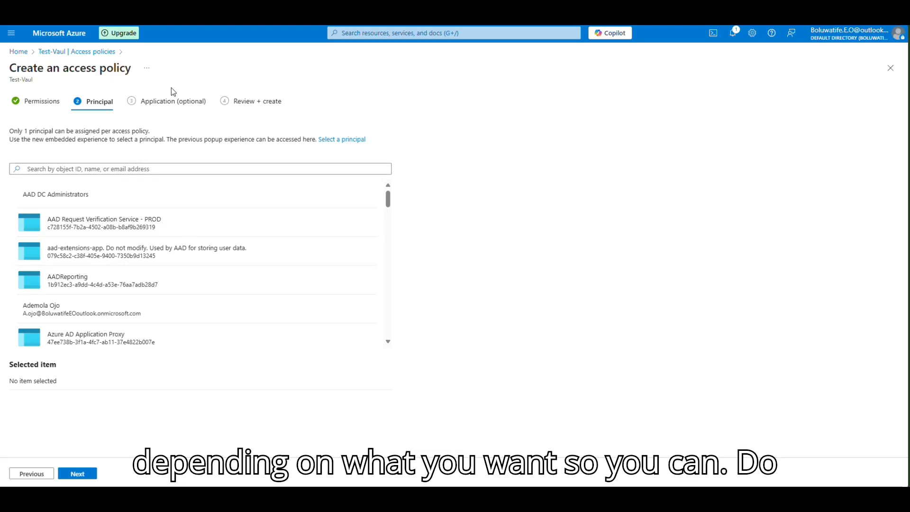
{"action": "left_click", "coordinate": [259, 102]}
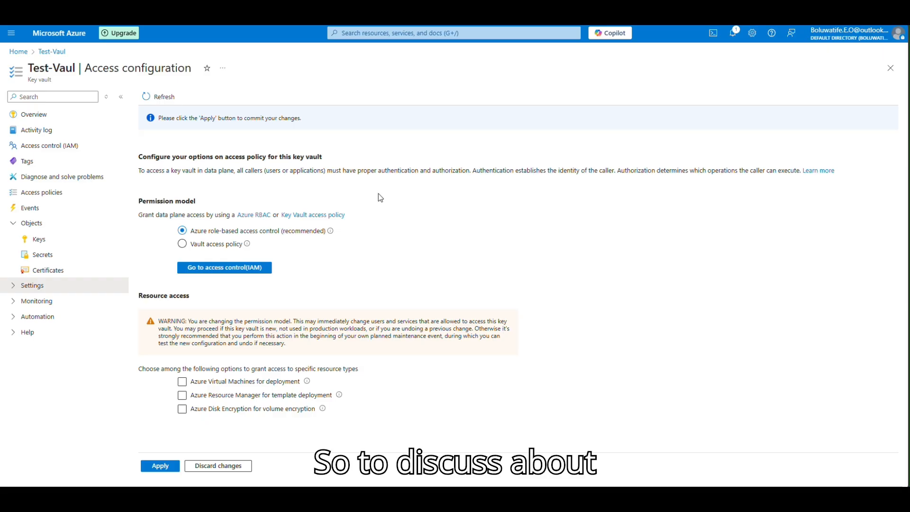
Discard the unsaved access configuration edits and create an enabled manual secret named hiuihjcd, filling in its secret value; decline saving it in the browser.
{"action": "left_click", "coordinate": [37, 256]}
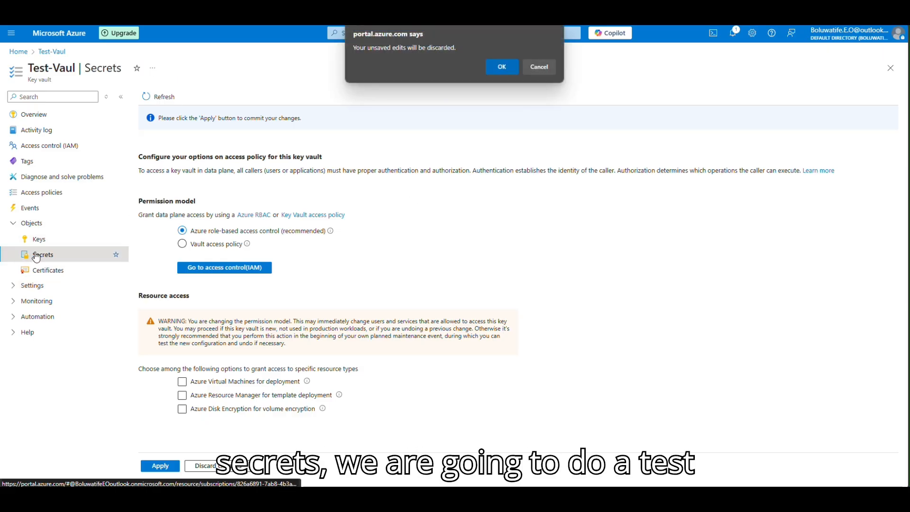
{"action": "left_click", "coordinate": [502, 69]}
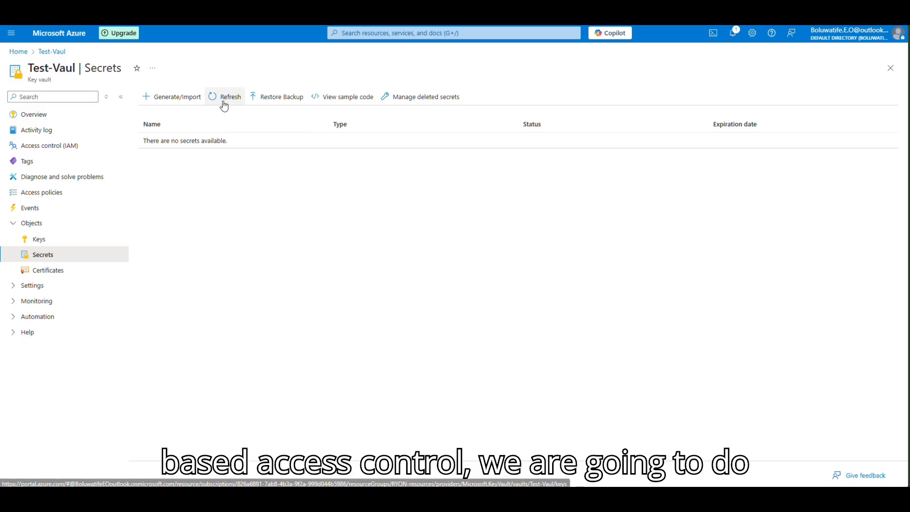
{"action": "left_click", "coordinate": [181, 99]}
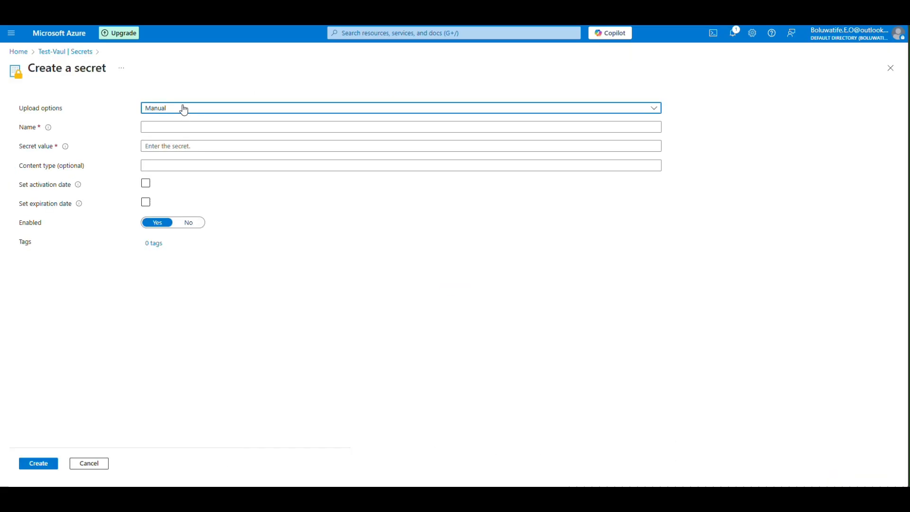
{"action": "left_click", "coordinate": [178, 124]}
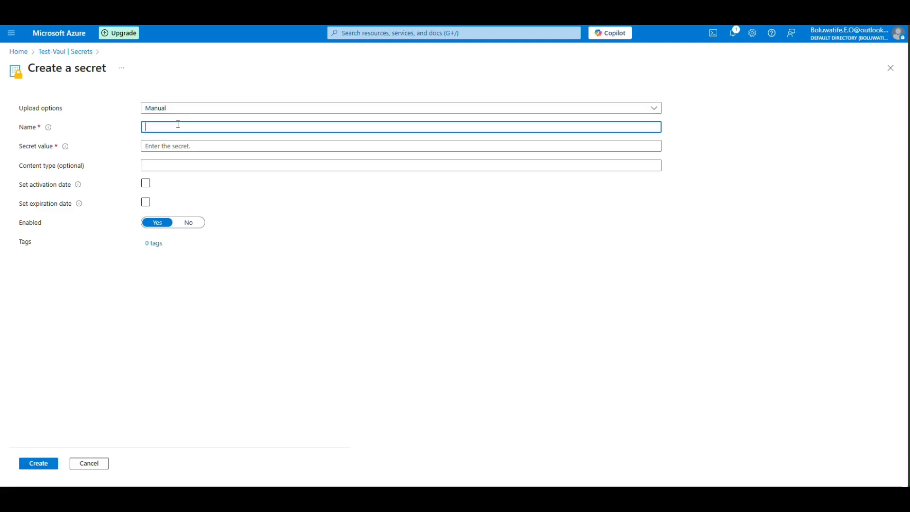
{"action": "type", "text": "hiuihjcd"}
{"action": "left_click", "coordinate": [179, 146]}
{"action": "type", "text": "*****"}
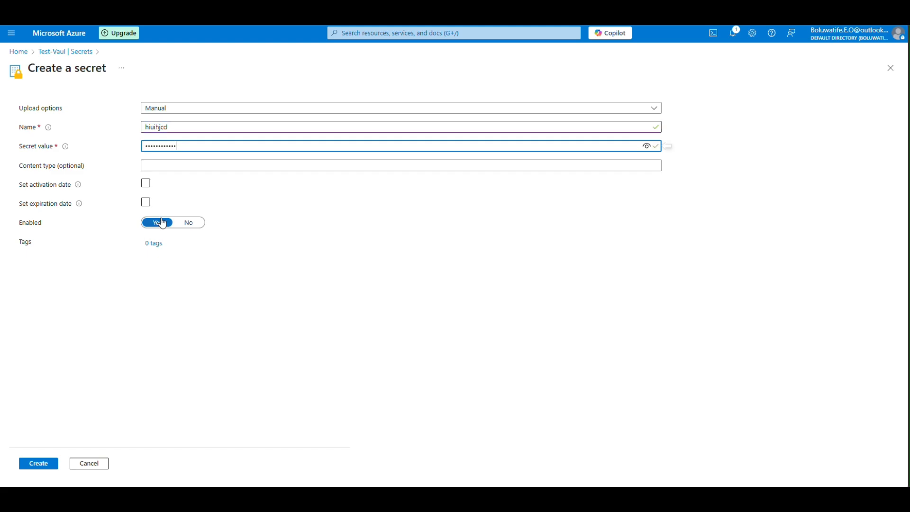
{"action": "left_click", "coordinate": [47, 468]}
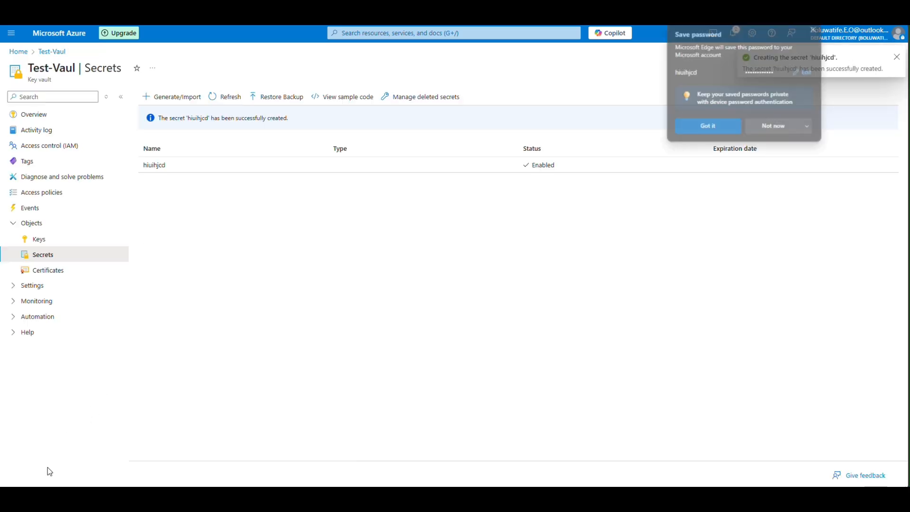
{"action": "left_click", "coordinate": [782, 126]}
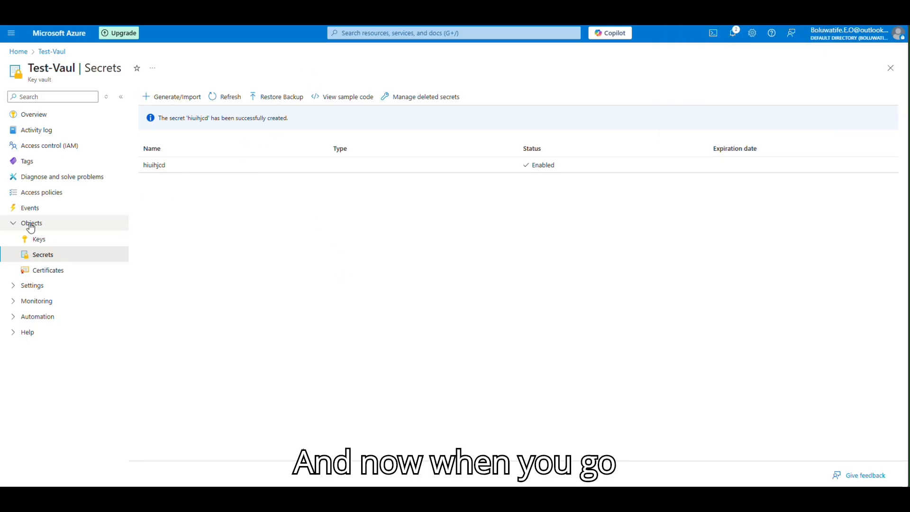
Switch the key vault's permission model to Azure role-based access control in its access configuration and apply the change.
{"action": "left_click", "coordinate": [16, 224]}
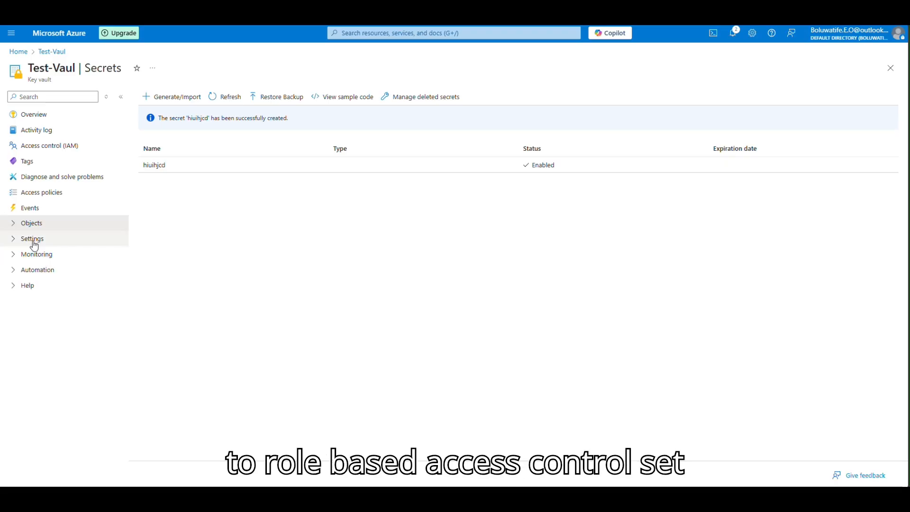
{"action": "left_click", "coordinate": [27, 240]}
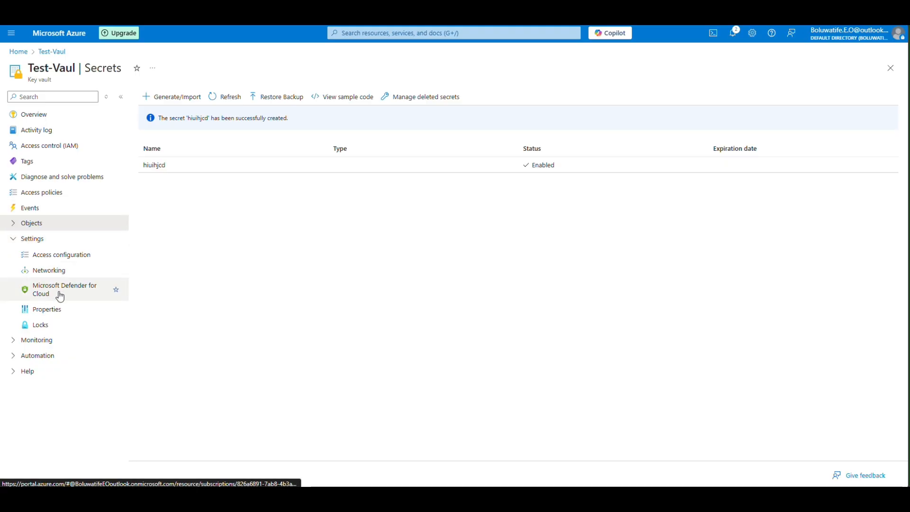
{"action": "left_click", "coordinate": [63, 256]}
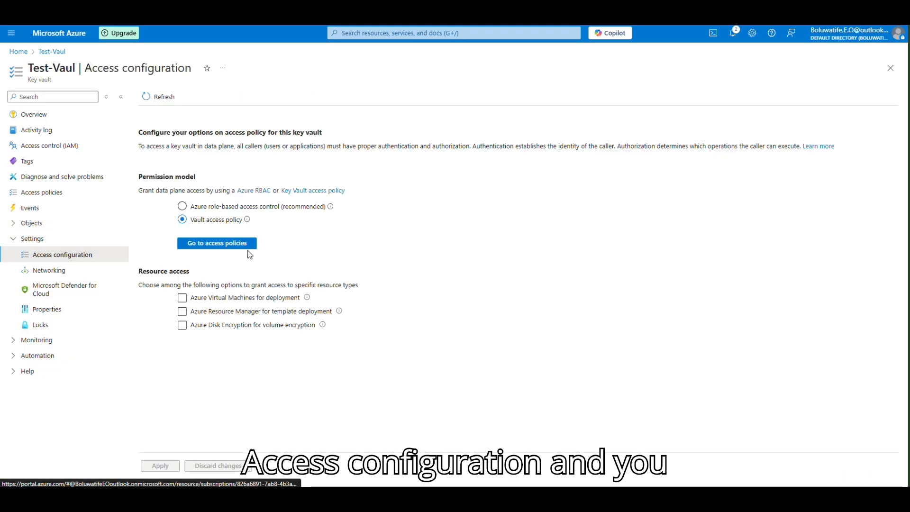
{"action": "left_click", "coordinate": [183, 205]}
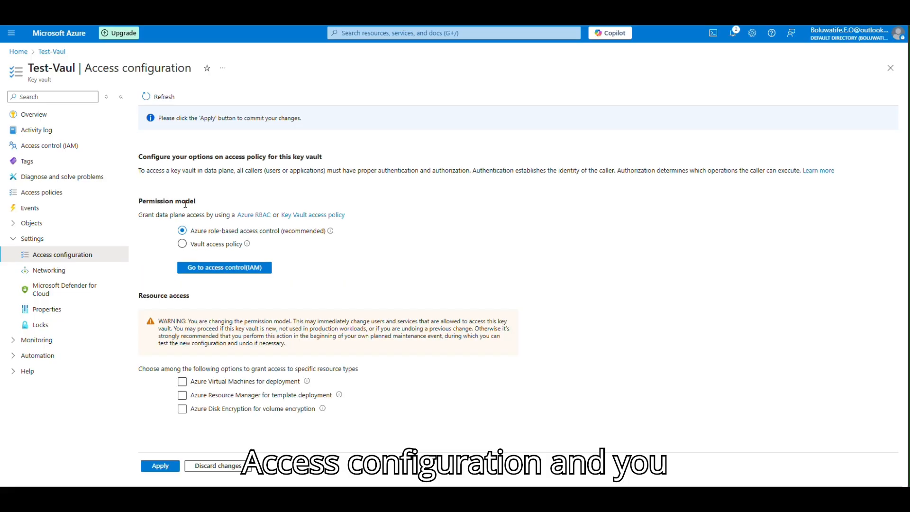
{"action": "left_click", "coordinate": [158, 465]}
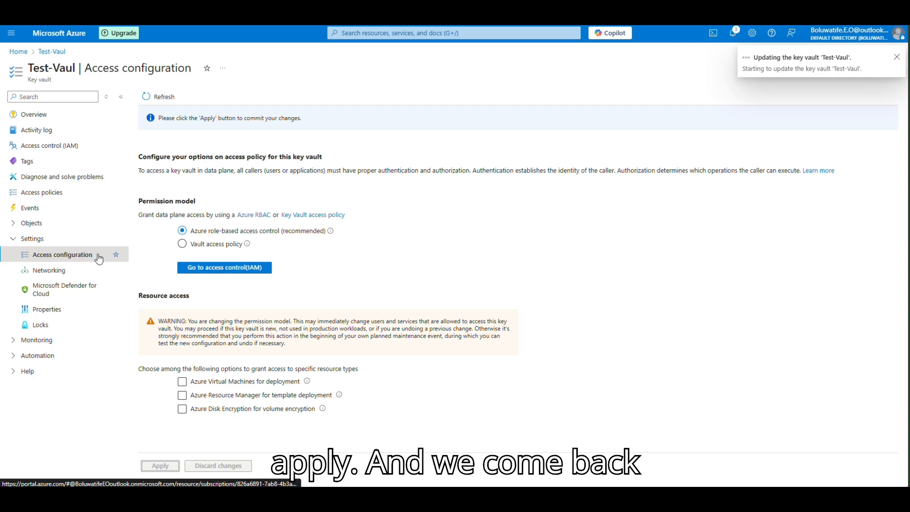
Return to the vault's overview, open its secrets list and refresh it to check access under the new permission model.
{"action": "left_click", "coordinate": [40, 118]}
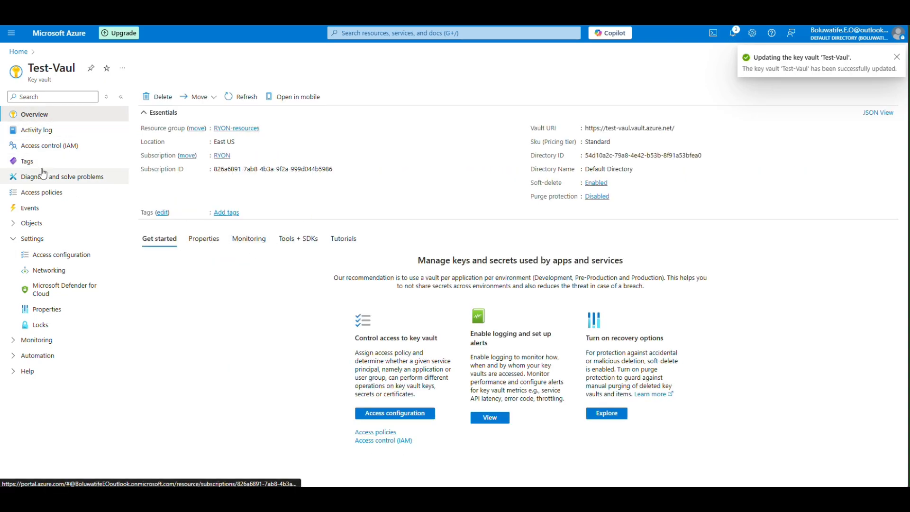
{"action": "left_click", "coordinate": [18, 225]}
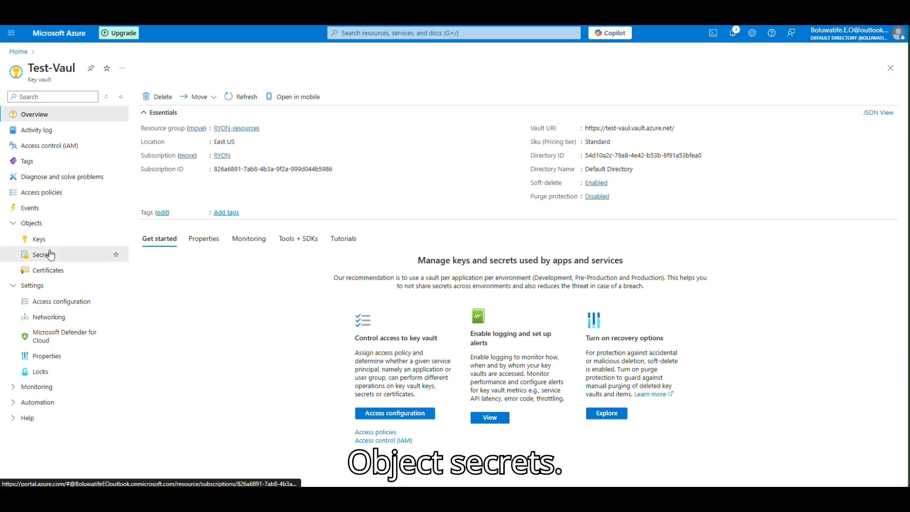
{"action": "left_click", "coordinate": [70, 254]}
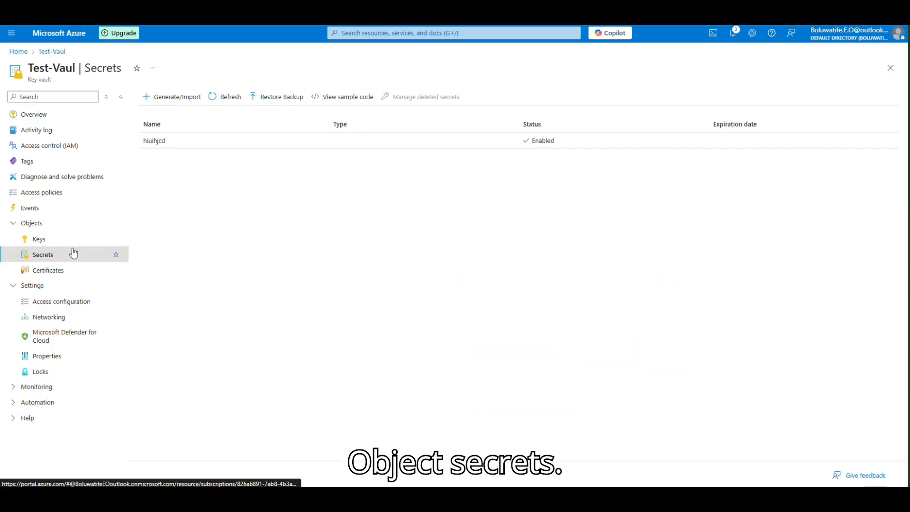
{"action": "left_click", "coordinate": [231, 99]}
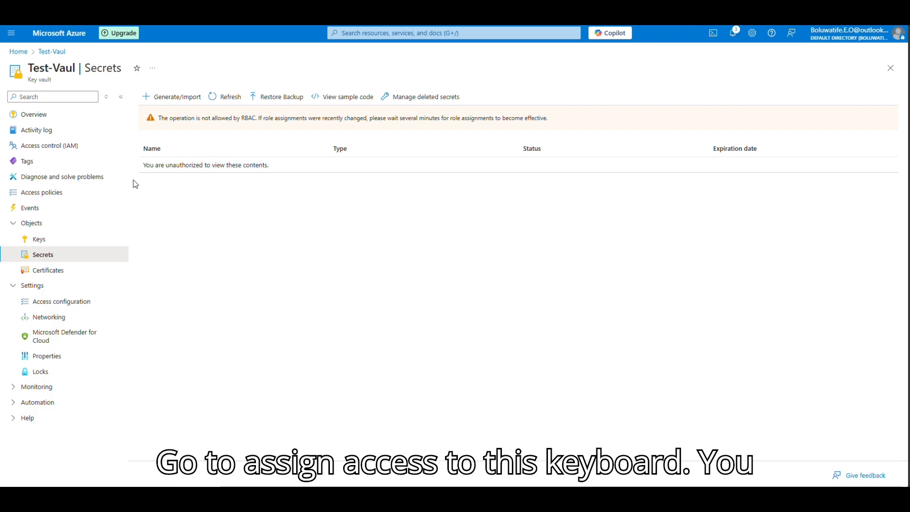
Start a role assignment in the vault's access control (IAM) and choose the Key Vault Administrator role.
{"action": "left_click", "coordinate": [48, 150]}
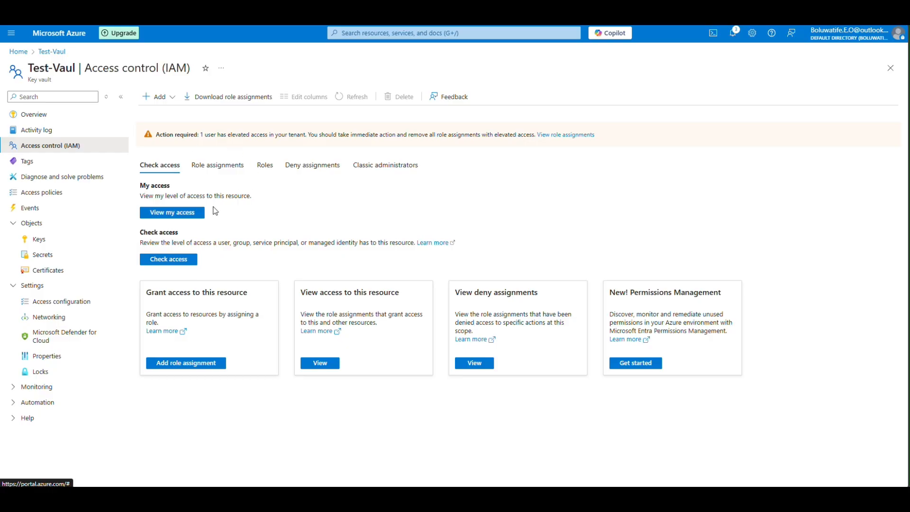
{"action": "left_click", "coordinate": [191, 366]}
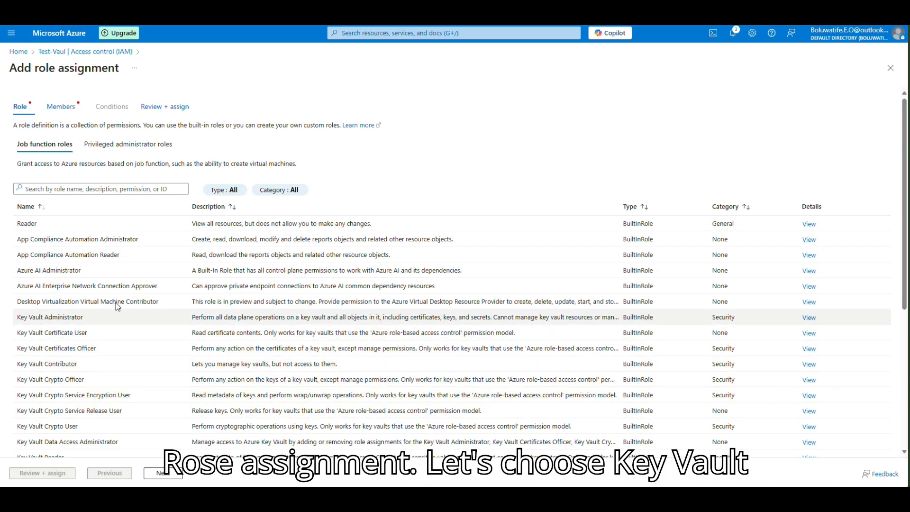
{"action": "left_click", "coordinate": [74, 319]}
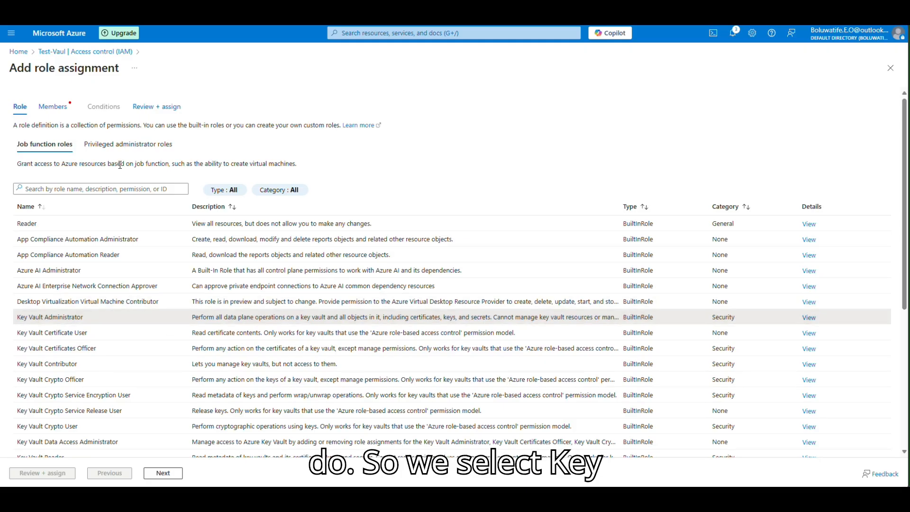
Add the guest admin and the directory owner's user account as members, then review and assign the role.
{"action": "left_click", "coordinate": [57, 106]}
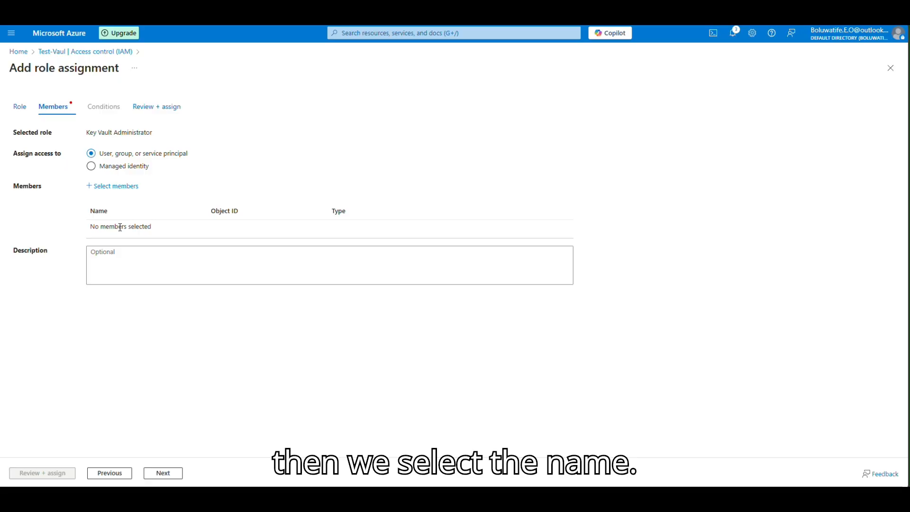
{"action": "left_click", "coordinate": [111, 186]}
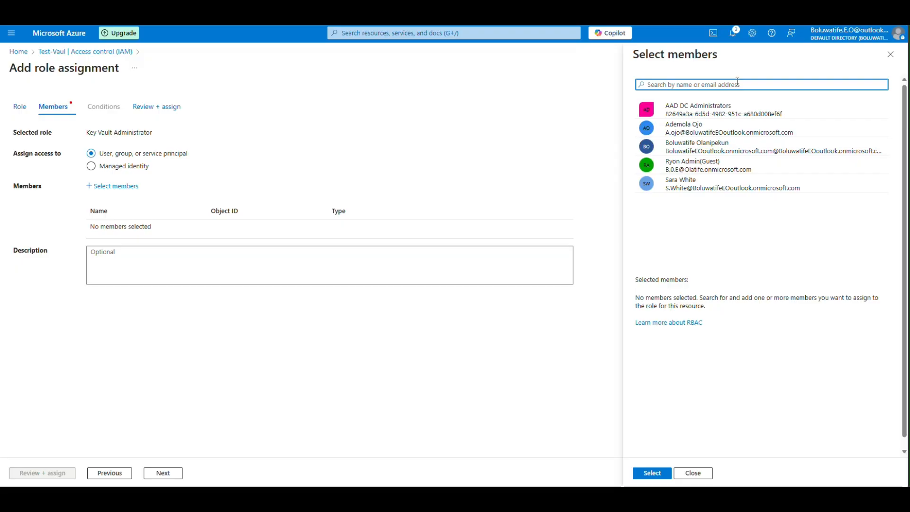
{"action": "left_click", "coordinate": [720, 169]}
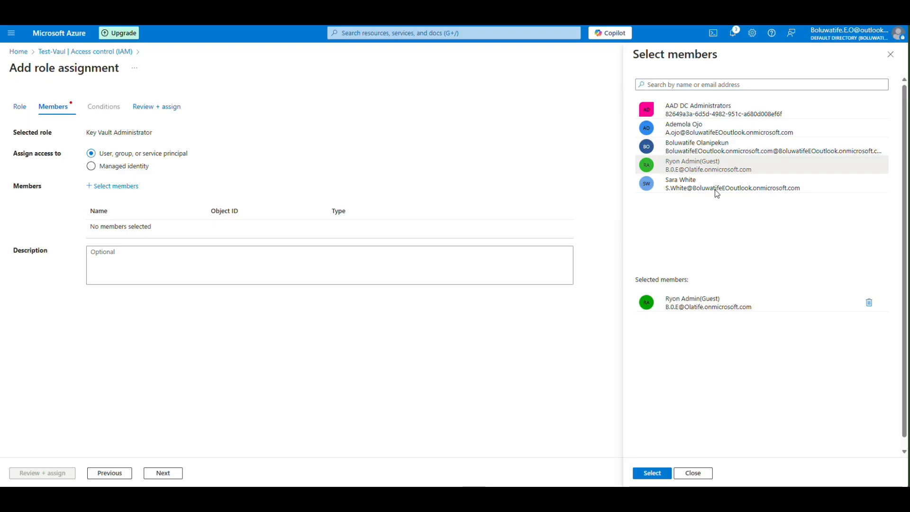
{"action": "left_click", "coordinate": [722, 147]}
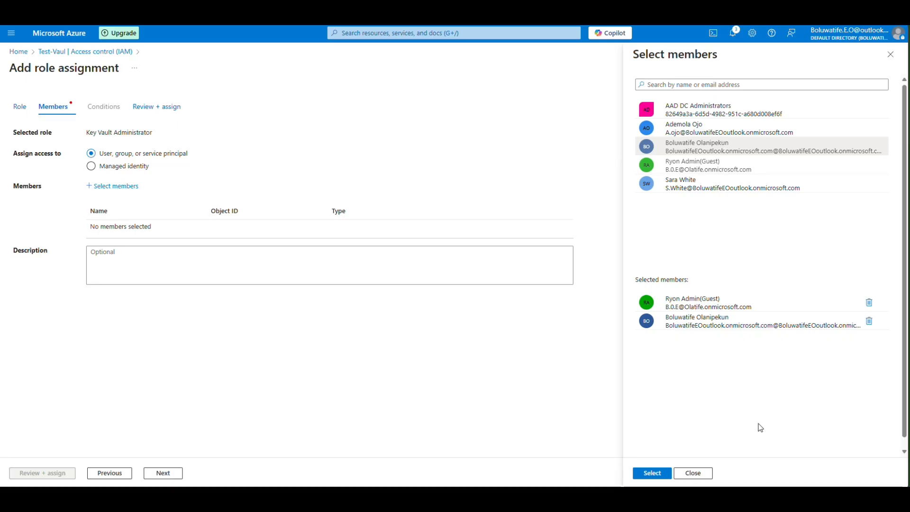
{"action": "left_click", "coordinate": [655, 477]}
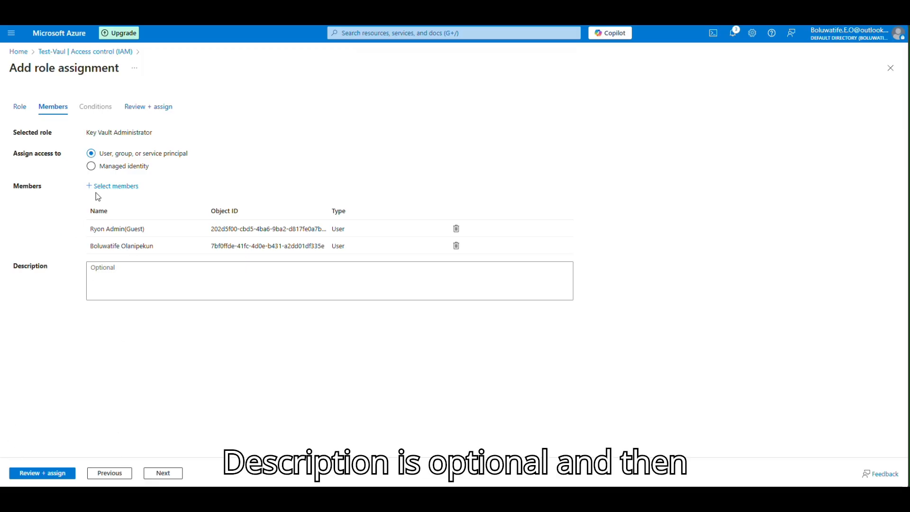
{"action": "left_click", "coordinate": [53, 469]}
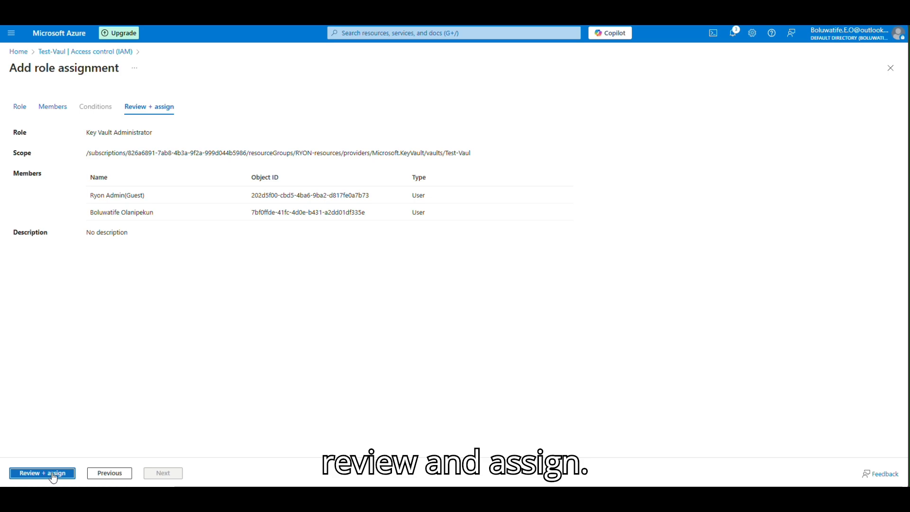
{"action": "left_click", "coordinate": [52, 474]}
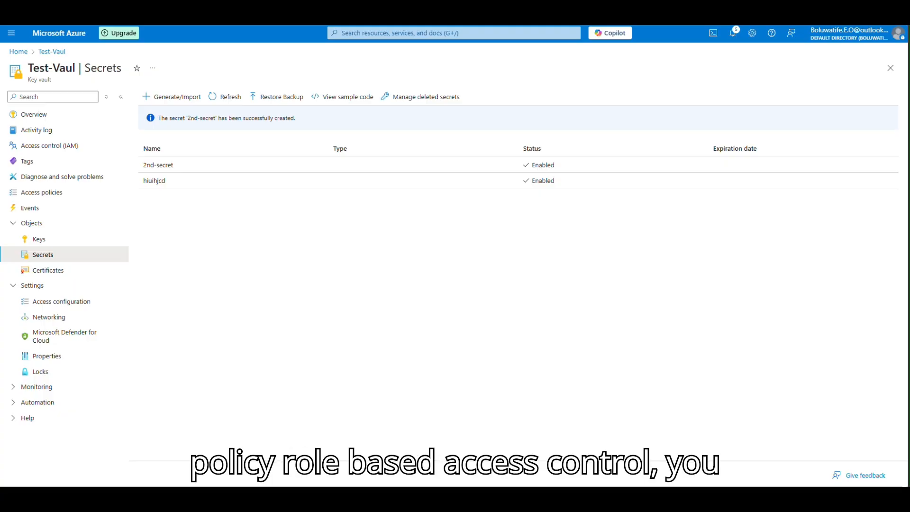
Open the hiuihjcd secret's access control (IAM), examine the roles available for a new role assignment, and leave without assigning one.
{"action": "left_click", "coordinate": [163, 186]}
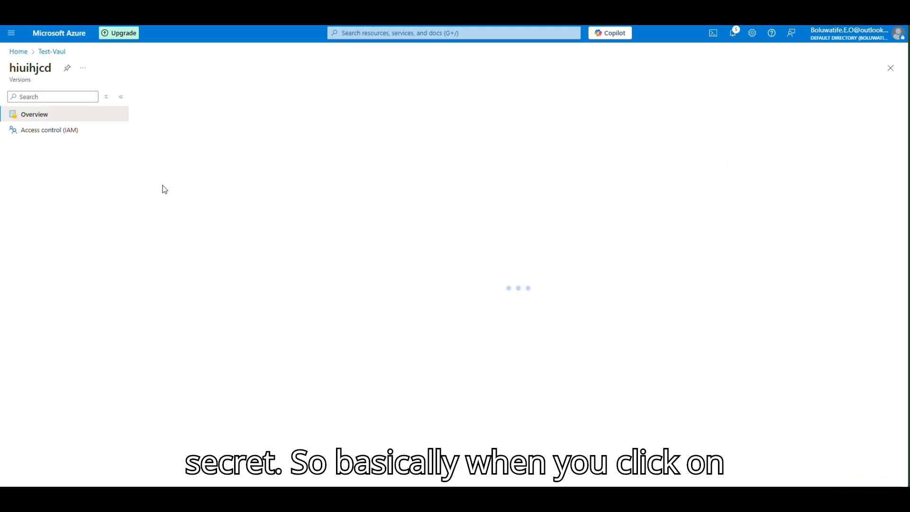
{"action": "left_click", "coordinate": [46, 130]}
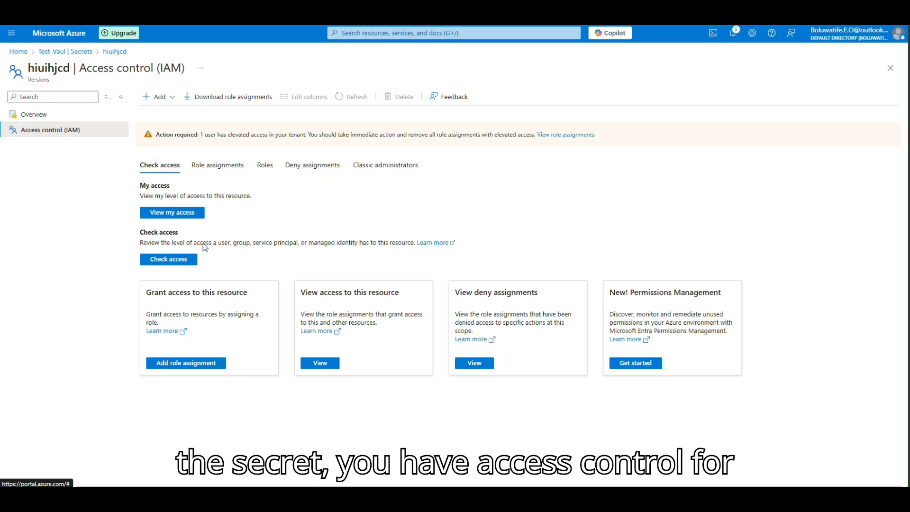
{"action": "left_click", "coordinate": [196, 367]}
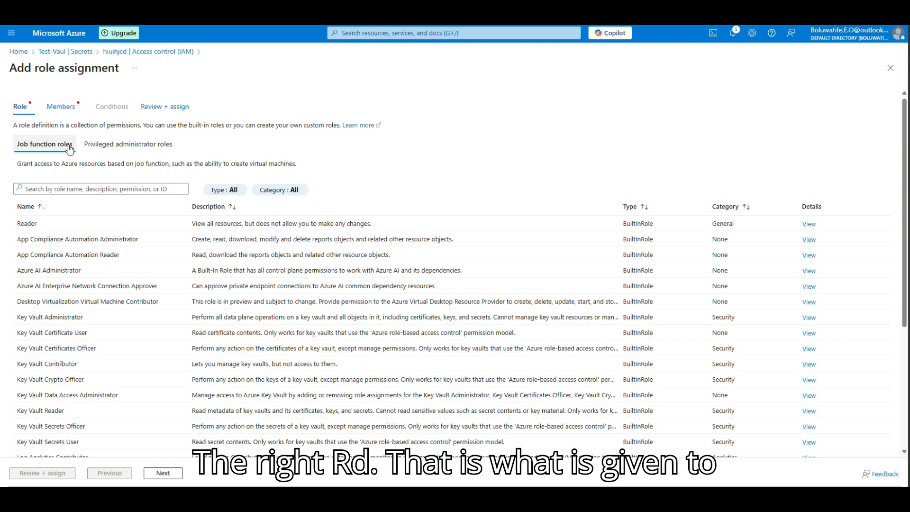
{"action": "left_click", "coordinate": [68, 54]}
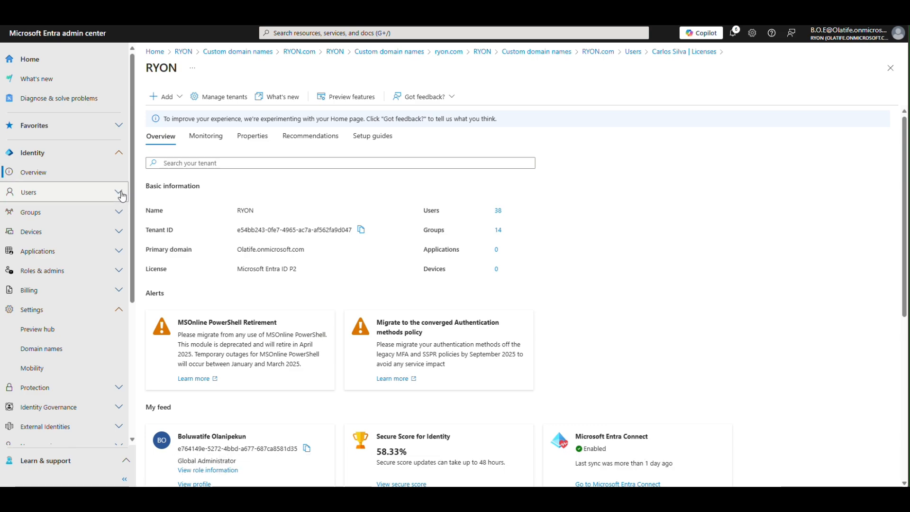
In the Microsoft Entra admin center, open a member from the all-users list and view that user's license assignments.
{"action": "left_click", "coordinate": [37, 194]}
{"action": "left_click", "coordinate": [32, 212]}
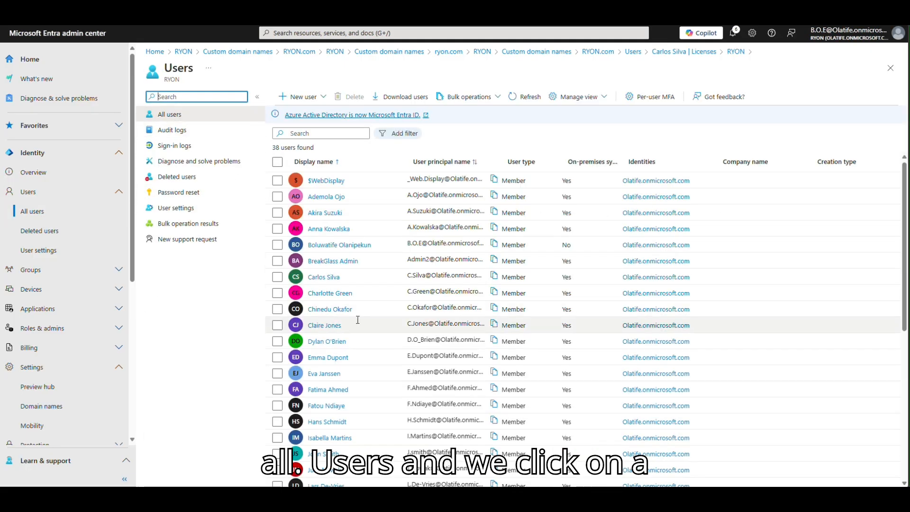
{"action": "left_click", "coordinate": [329, 329]}
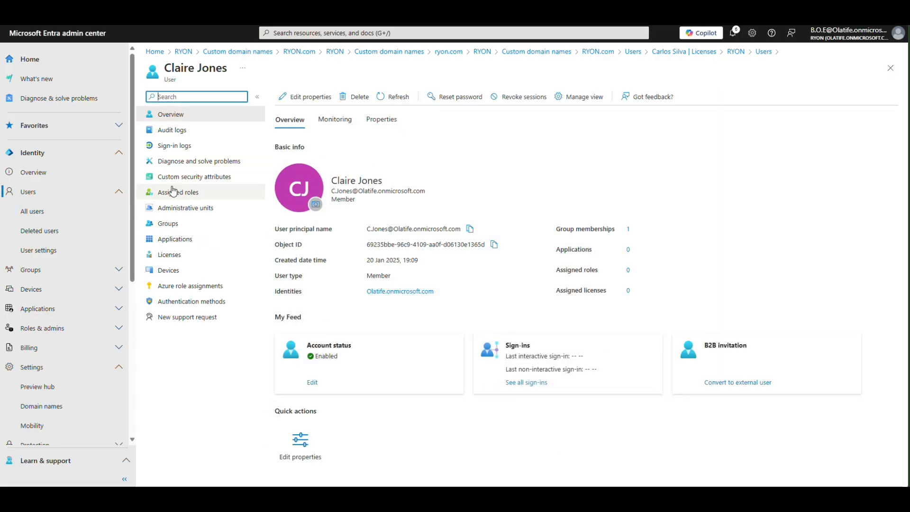
{"action": "left_click", "coordinate": [177, 255]}
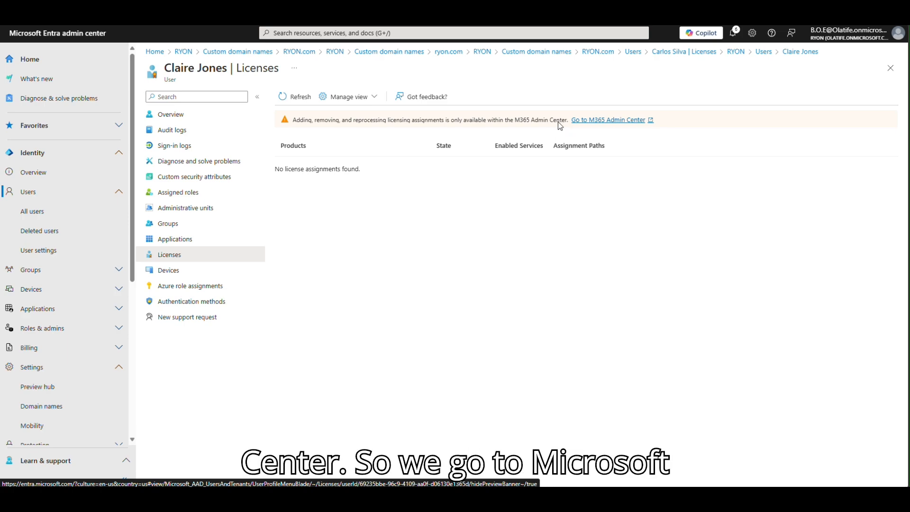
Switch to the active users list in the Microsoft 365 admin center and open an unlicensed user's licenses and apps.
{"action": "left_click", "coordinate": [42, 153]}
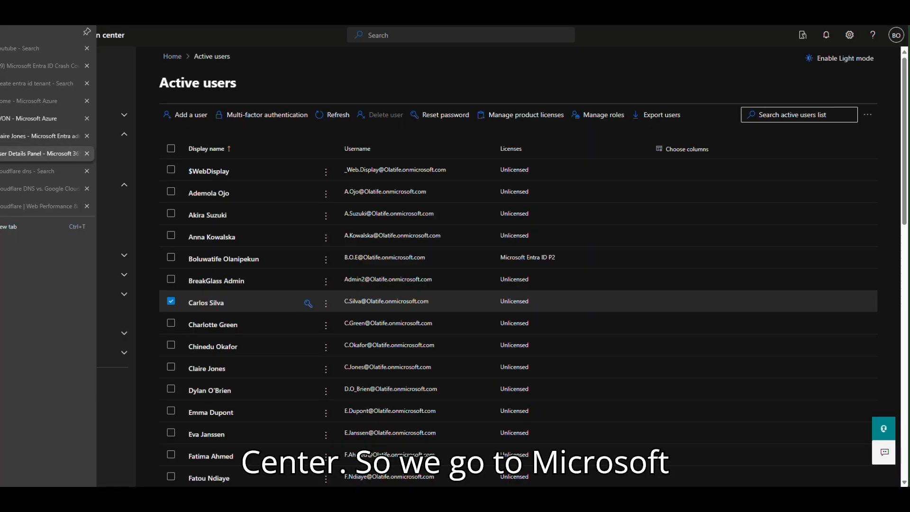
{"action": "left_click", "coordinate": [171, 301]}
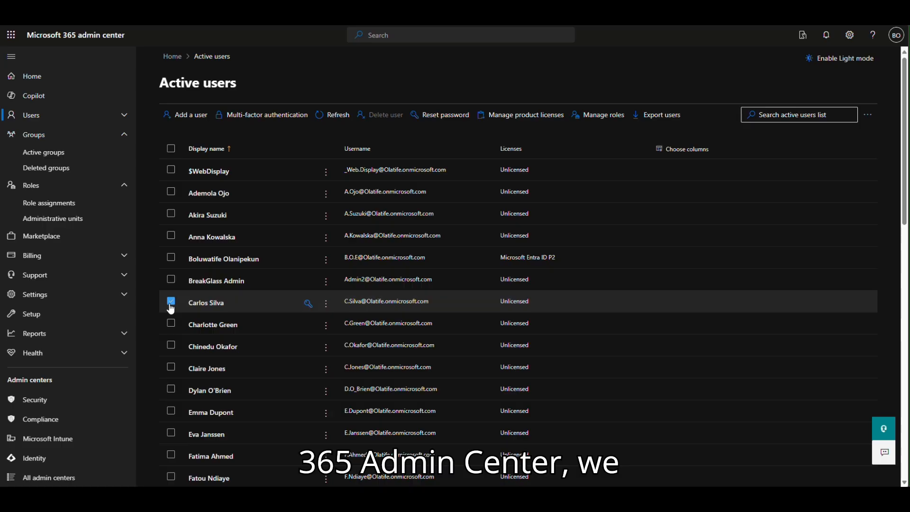
{"action": "left_click", "coordinate": [211, 353]}
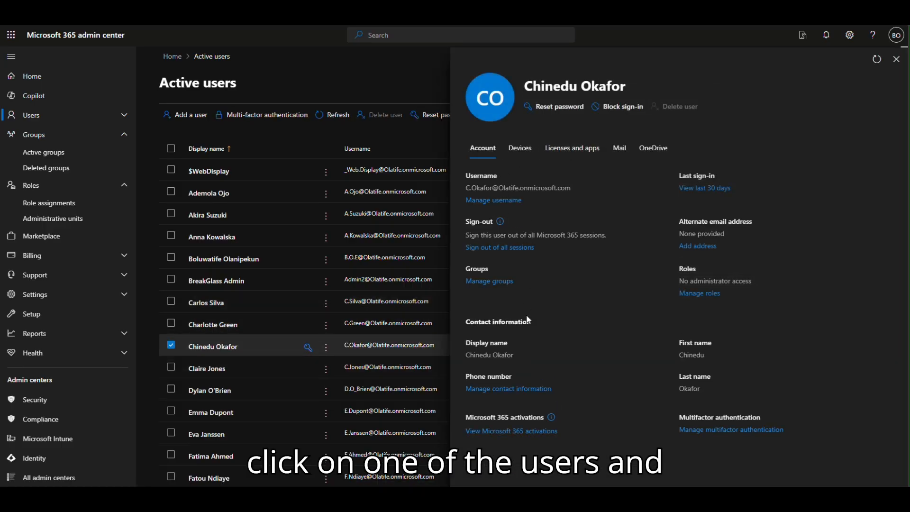
{"action": "left_click", "coordinate": [572, 150]}
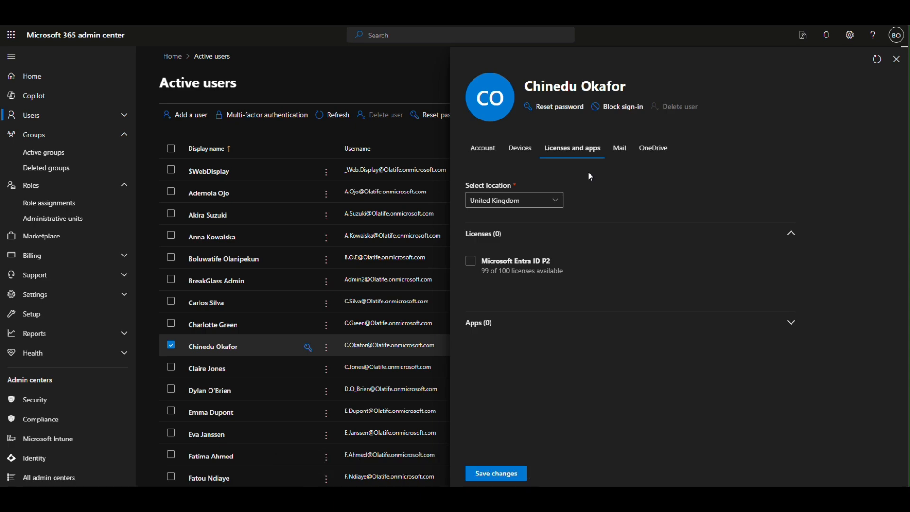
Check the available license locations, keep United Kingdom, and select the Microsoft Entra ID P2 license for the user.
{"action": "left_click", "coordinate": [558, 201]}
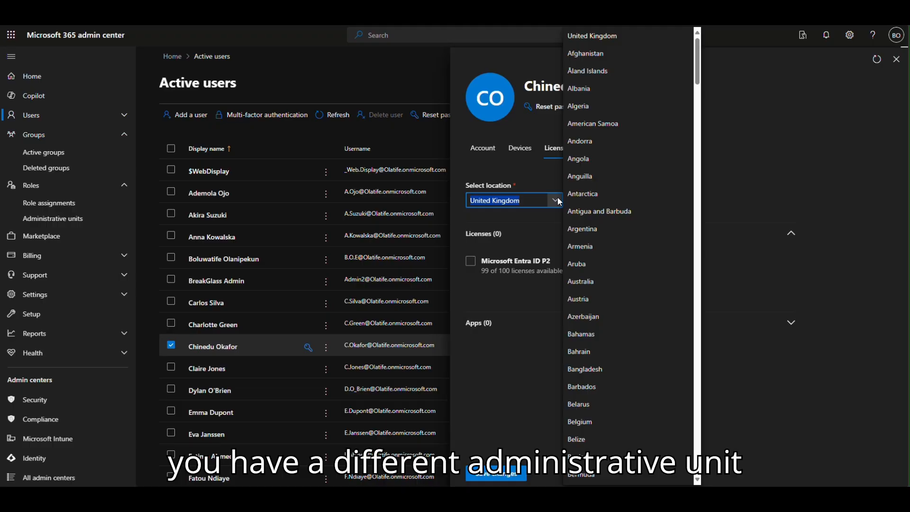
{"action": "left_click", "coordinate": [519, 382]}
{"action": "left_click", "coordinate": [473, 265]}
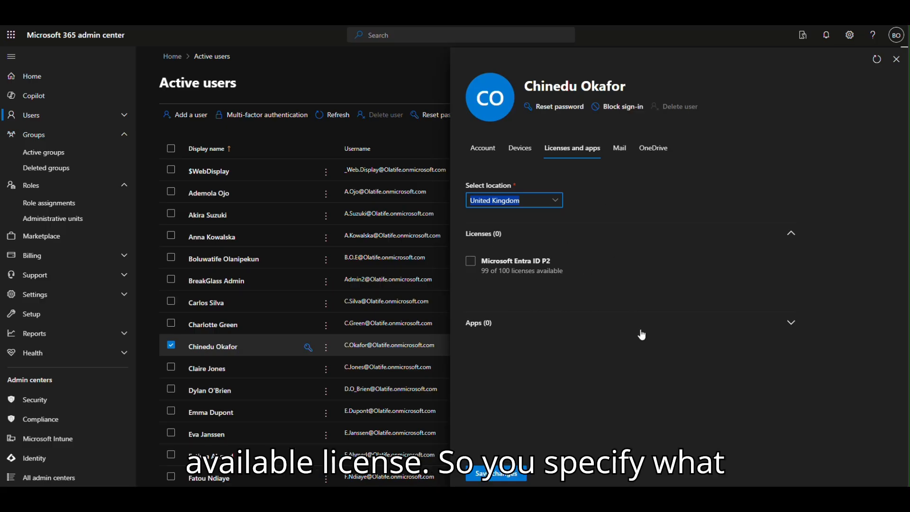
{"action": "left_click", "coordinate": [465, 261]}
{"action": "left_click", "coordinate": [469, 261]}
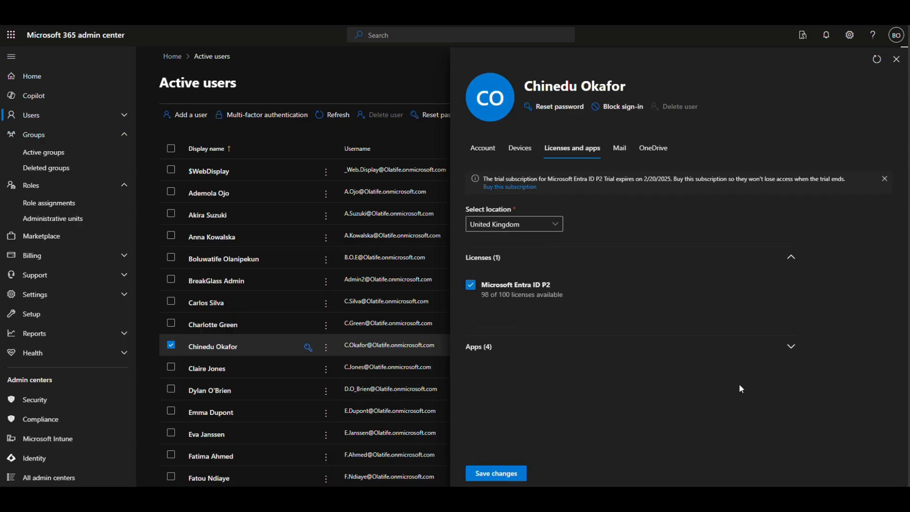
Show the user's apps for Microsoft Entra ID P2, examine them, and close the user's details without saving.
{"action": "left_click", "coordinate": [790, 352]}
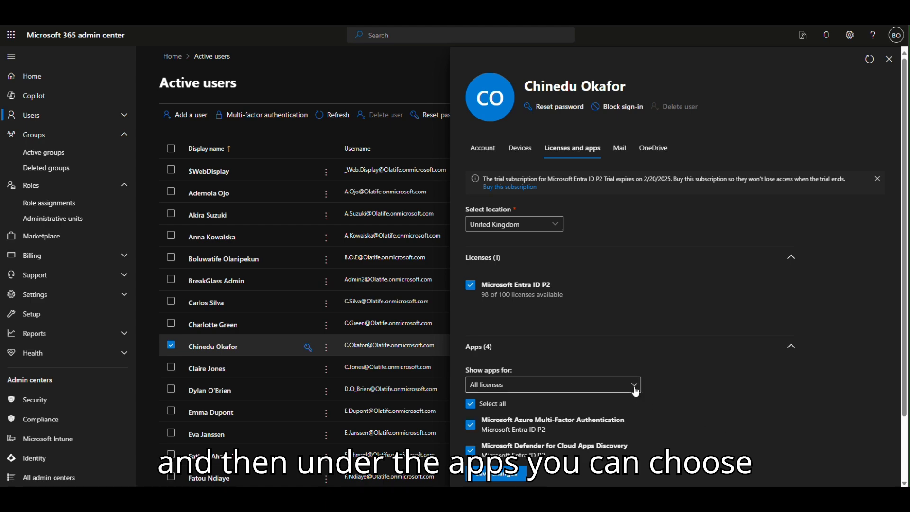
{"action": "left_click", "coordinate": [635, 385]}
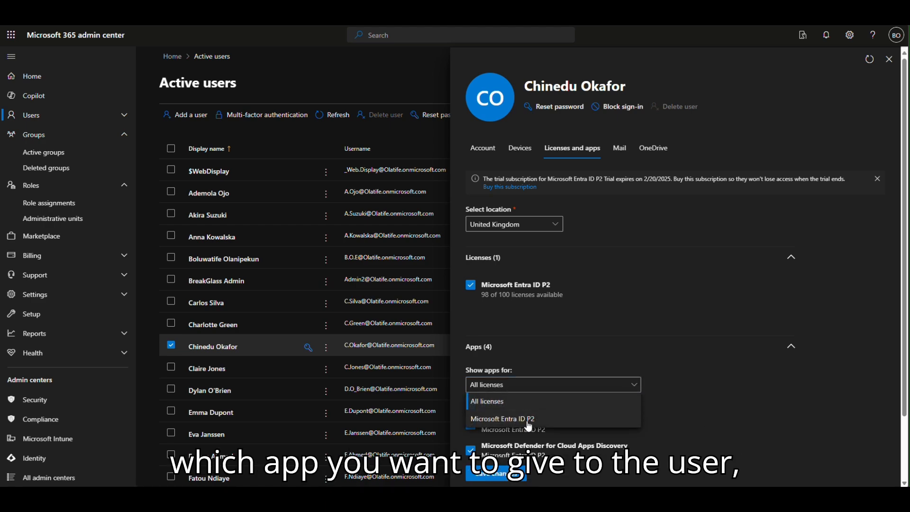
{"action": "left_click", "coordinate": [525, 418]}
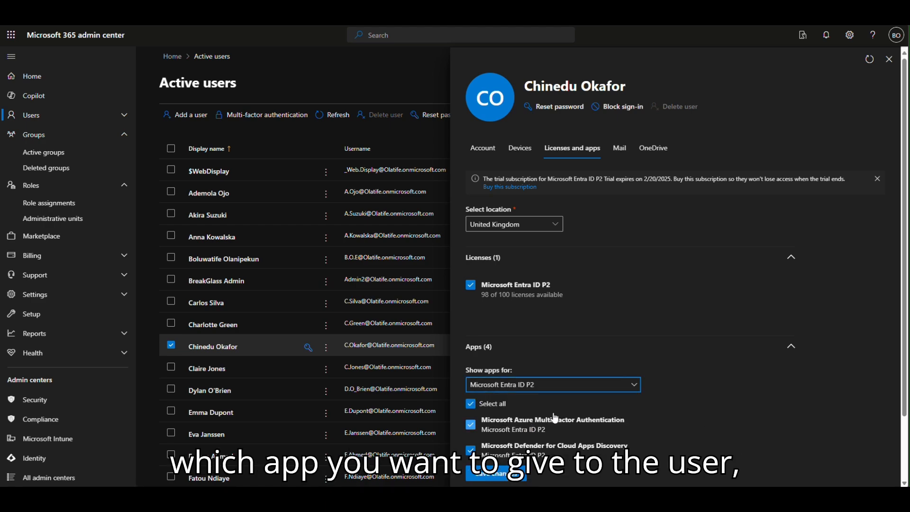
{"action": "left_click", "coordinate": [634, 385]}
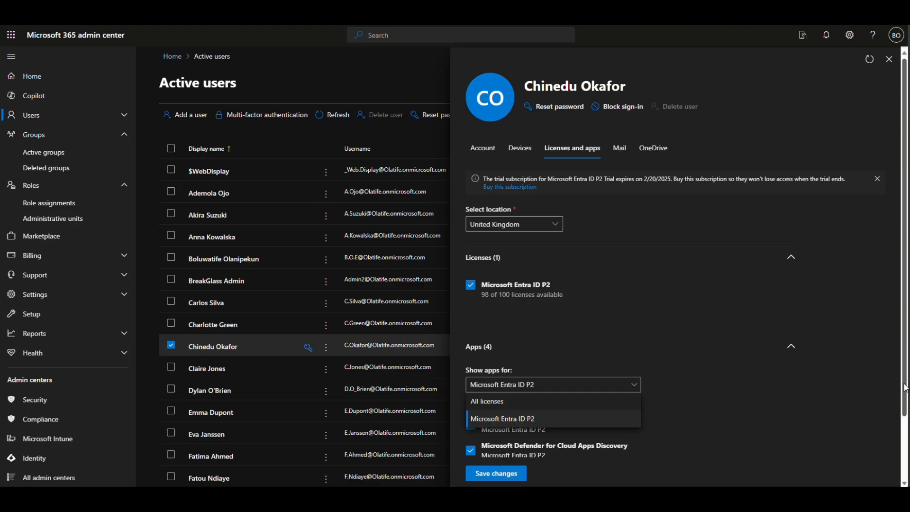
{"action": "left_click_drag", "start_coordinate": [905, 387], "coordinate": [904, 445]}
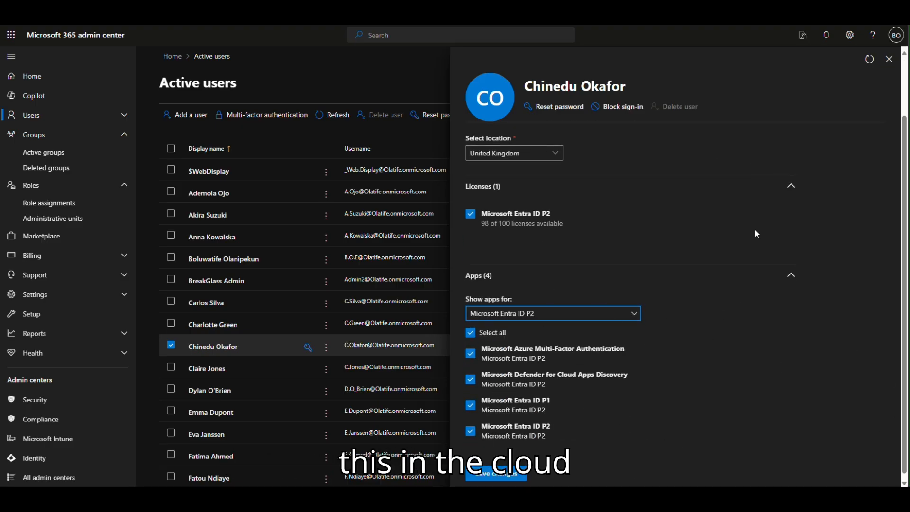
{"action": "left_click", "coordinate": [888, 59]}
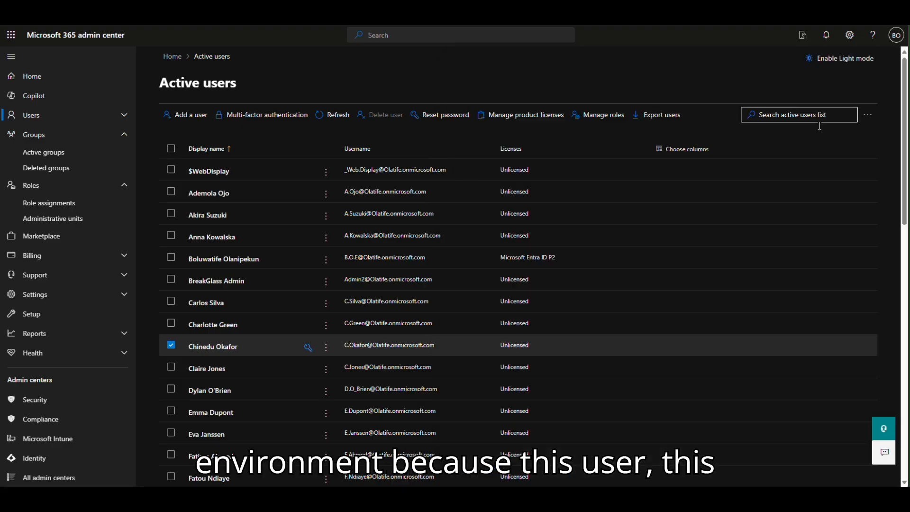
Reopen the same user's details and view the licenses and apps, followed by the mail settings.
{"action": "left_click", "coordinate": [222, 351]}
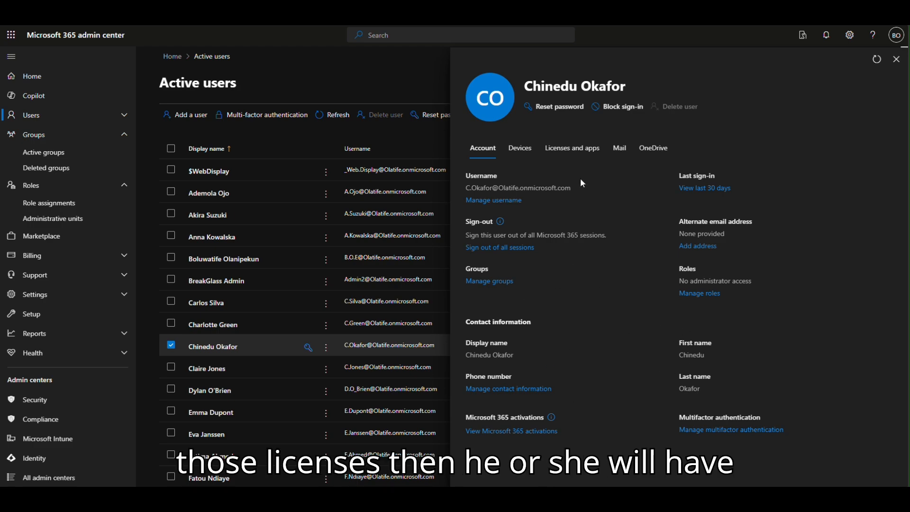
{"action": "left_click", "coordinate": [584, 148]}
{"action": "left_click", "coordinate": [620, 149]}
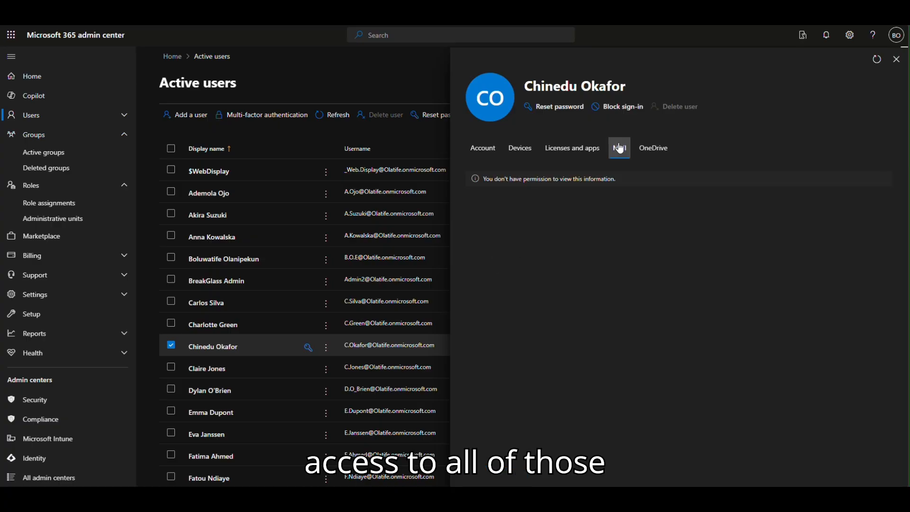